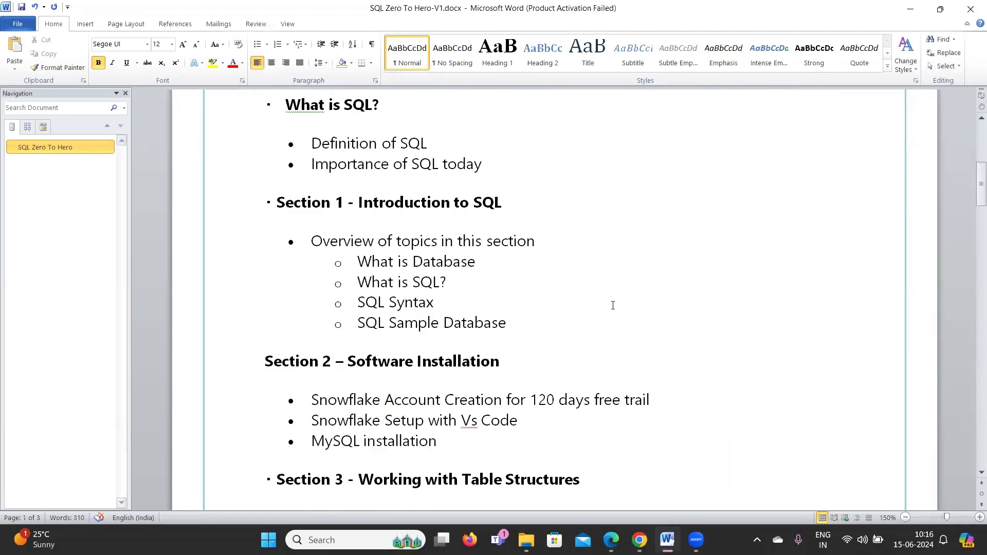
Tick and circle the 'MySQL installation' bullet in red ink.
scroll(613, 305, "up", 1)
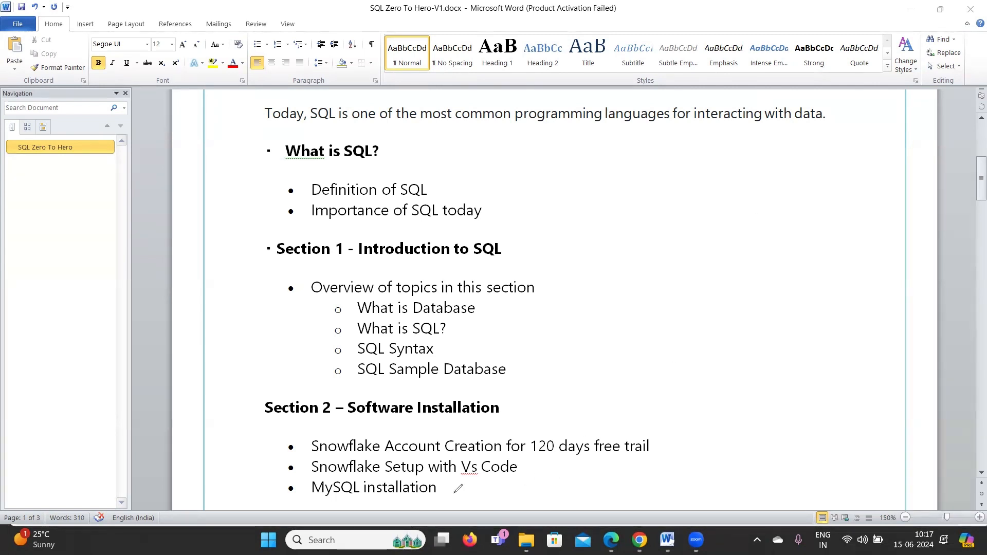
mouse_move(453, 493)
left_mouse_down()
mouse_move(461, 498)
mouse_move(480, 469)
left_mouse_up()
mouse_move(317, 476)
left_mouse_down()
mouse_move(304, 491)
mouse_move(364, 508)
mouse_move(464, 483)
mouse_move(317, 474)
left_mouse_up()
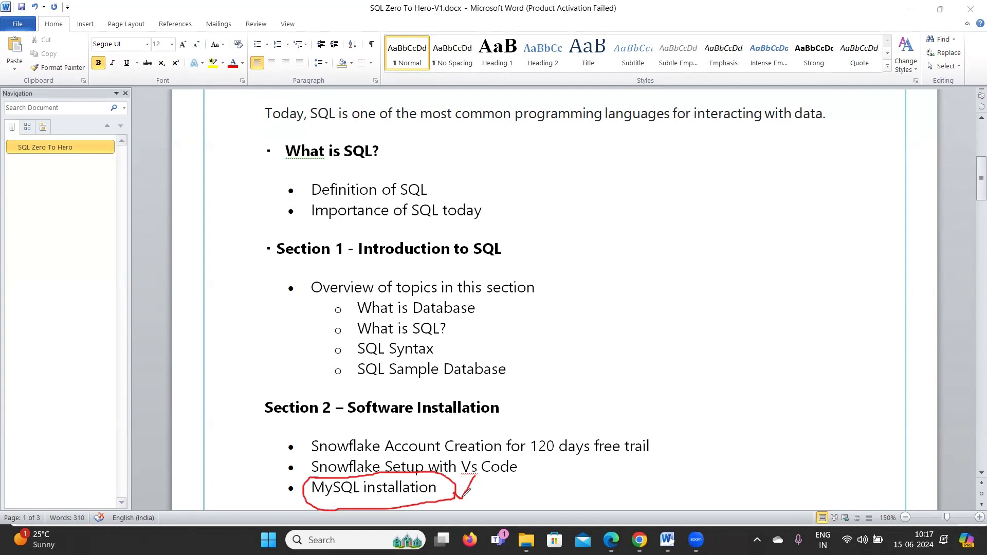
left_click_drag(466, 494, 479, 464)
Handwrite 'MySQL Work Bench' in red in the right margin.
mouse_move(742, 428)
left_mouse_down()
mouse_move(744, 420)
mouse_move(752, 432)
left_mouse_up()
mouse_move(748, 341)
left_mouse_down()
mouse_move(729, 288)
mouse_move(770, 304)
mouse_move(779, 285)
mouse_move(805, 270)
mouse_move(810, 277)
mouse_move(822, 245)
mouse_move(814, 260)
mouse_move(825, 270)
mouse_move(829, 252)
mouse_move(827, 264)
mouse_move(856, 238)
left_mouse_up()
mouse_move(836, 306)
left_mouse_down()
mouse_move(854, 304)
mouse_move(864, 278)
mouse_move(887, 288)
mouse_move(901, 263)
mouse_move(910, 275)
mouse_move(925, 268)
left_mouse_up()
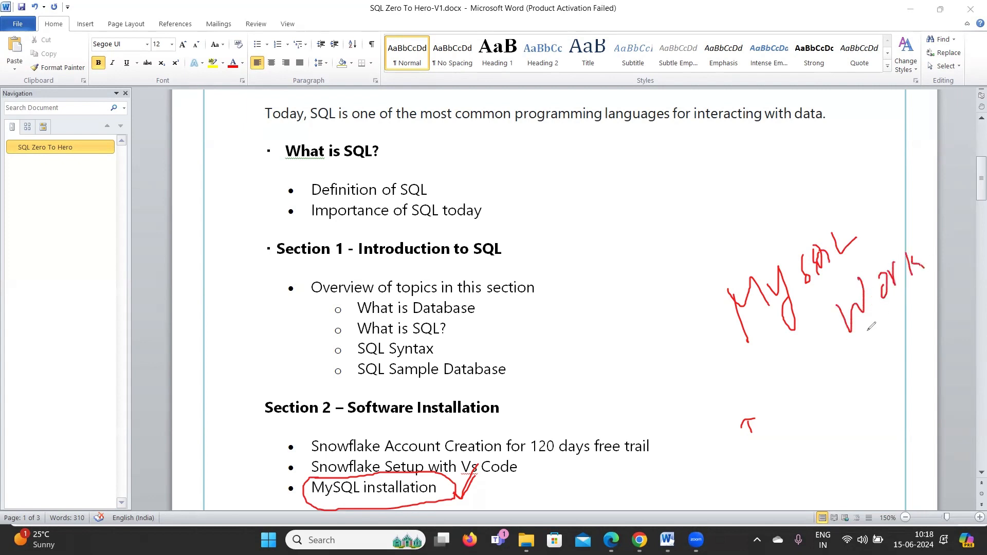
mouse_move(851, 351)
left_mouse_down()
mouse_move(852, 389)
mouse_move(868, 369)
mouse_move(854, 391)
left_mouse_up()
mouse_move(886, 347)
left_mouse_down()
mouse_move(888, 360)
mouse_move(901, 339)
mouse_move(920, 339)
mouse_move(934, 314)
mouse_move(959, 297)
mouse_move(967, 305)
left_mouse_up()
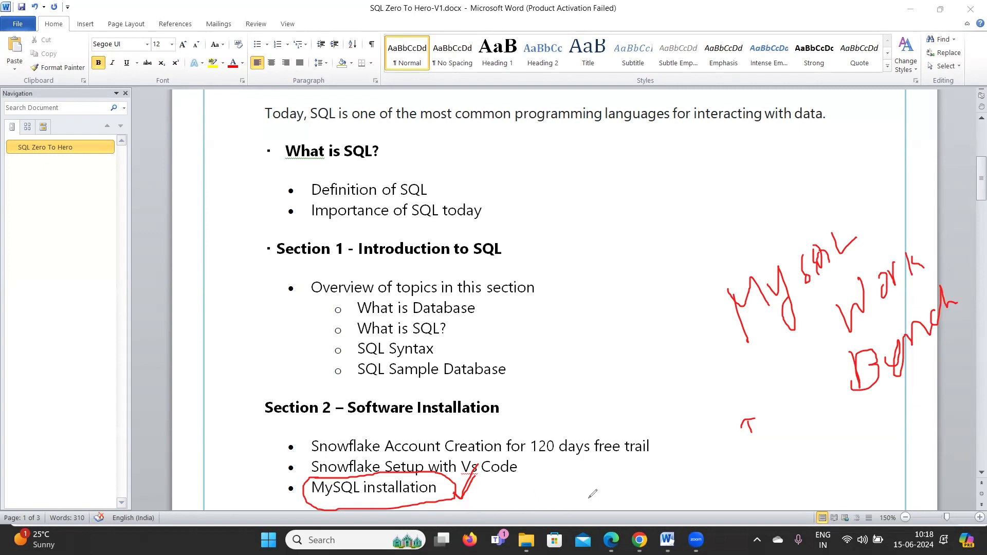
Circle the Workbench note, tick Snowflake Account Creation, and underline 'days free trail' in red.
mouse_move(719, 292)
left_mouse_down()
mouse_move(752, 420)
mouse_move(977, 349)
mouse_move(908, 215)
mouse_move(700, 301)
left_mouse_up()
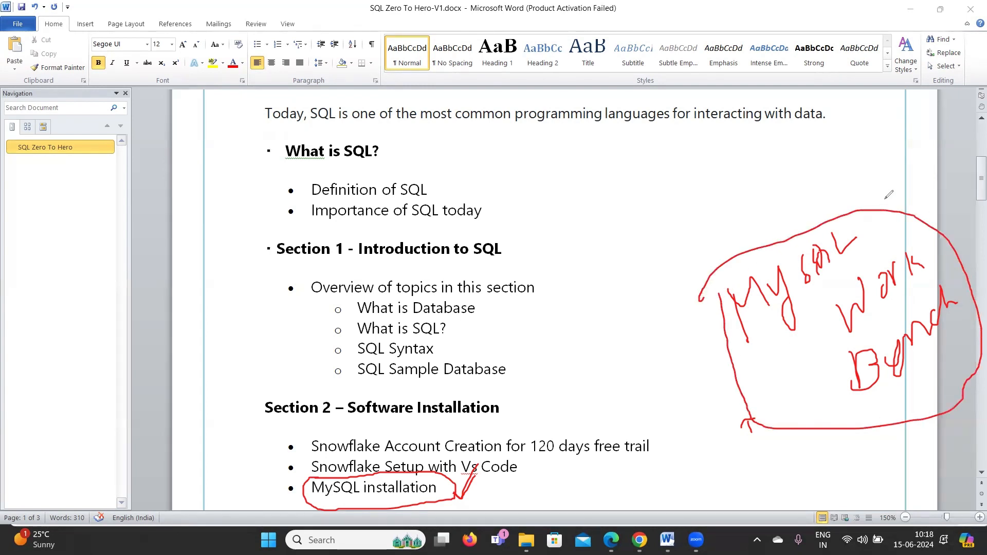
left_click_drag(884, 196, 904, 170)
left_click_drag(281, 452, 308, 425)
left_click_drag(657, 438, 675, 410)
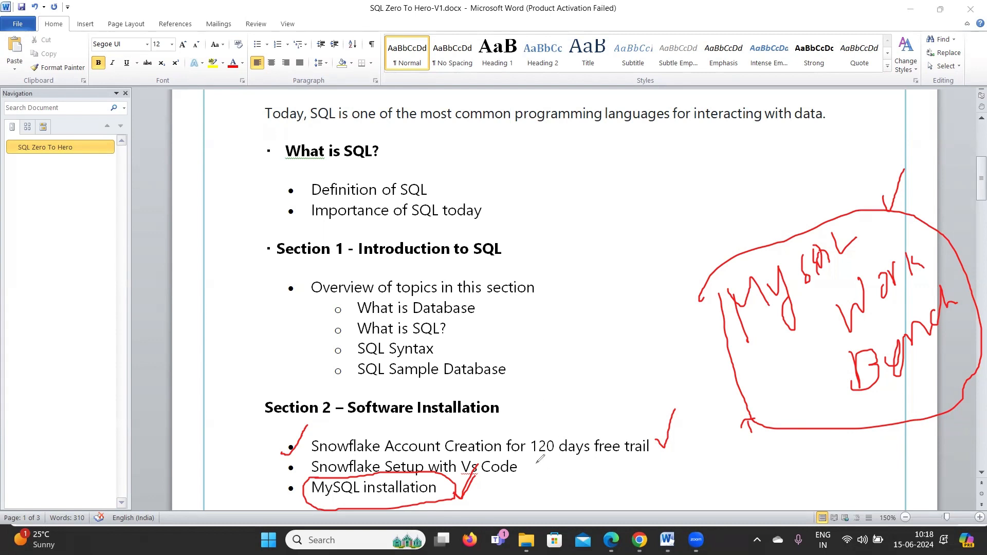
left_click_drag(535, 458, 649, 437)
Tick the Snowflake Setup bullet and circle 'Vs Code', then erase all the red ink.
mouse_move(277, 467)
left_mouse_down()
mouse_move(291, 471)
mouse_move(303, 457)
left_mouse_up()
mouse_move(491, 469)
left_mouse_down()
mouse_move(517, 476)
mouse_move(465, 452)
mouse_move(465, 478)
mouse_move(472, 472)
left_mouse_up()
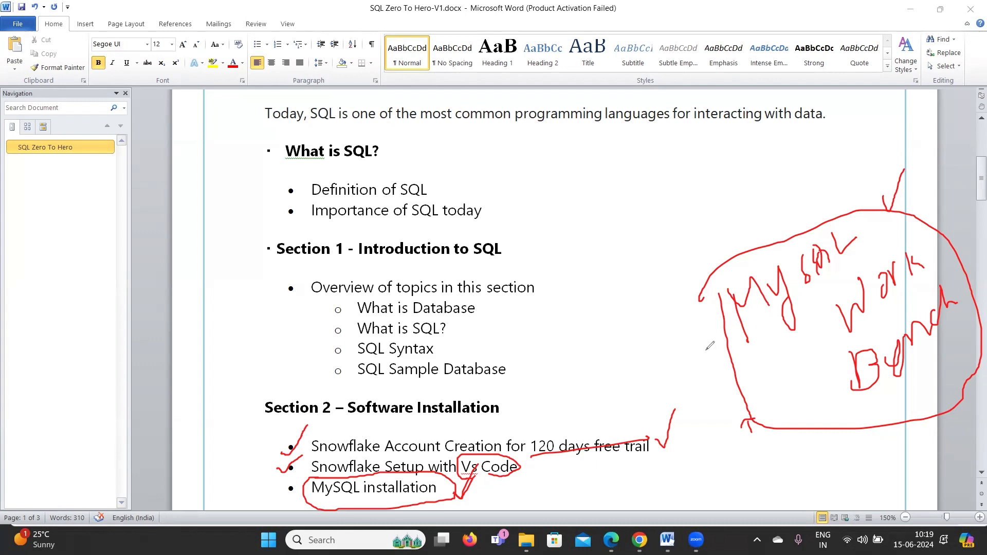
mouse_move(707, 325)
left_mouse_down()
mouse_move(748, 341)
mouse_move(846, 303)
mouse_move(882, 251)
mouse_move(974, 301)
mouse_move(880, 423)
mouse_move(807, 327)
left_mouse_up()
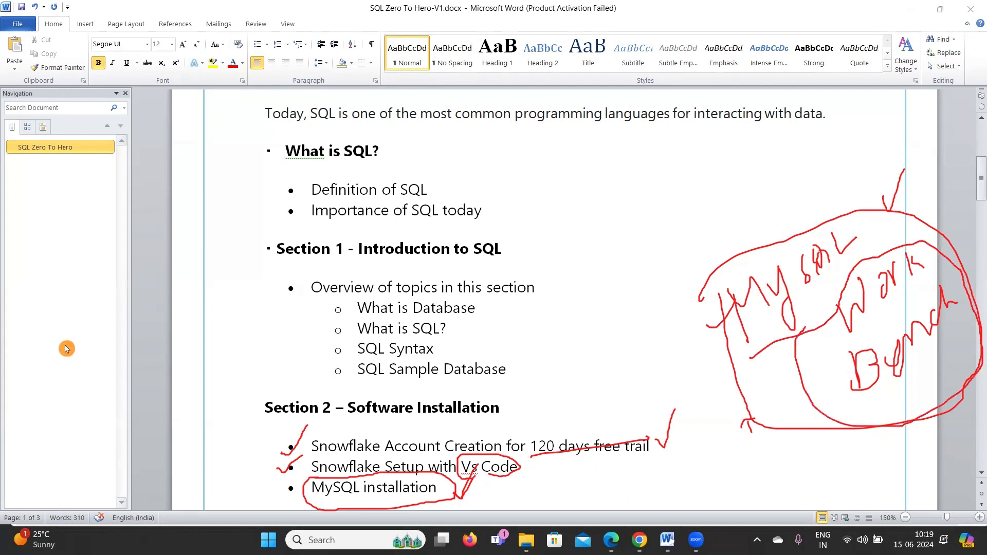
key("Escape")
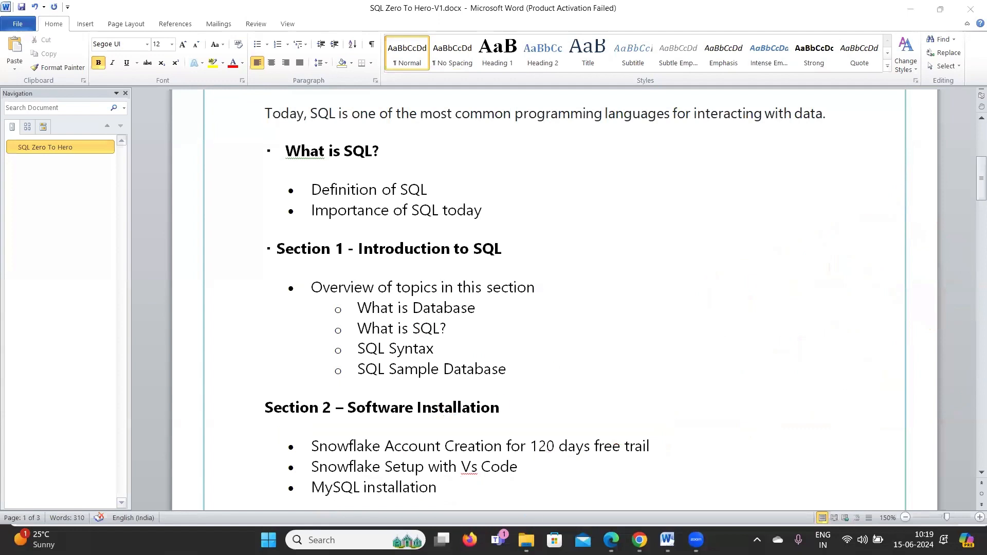
Search Google in Edge for 'mysql download' using the suggestion for 'mysql dow'.
mouse_move(611, 539)
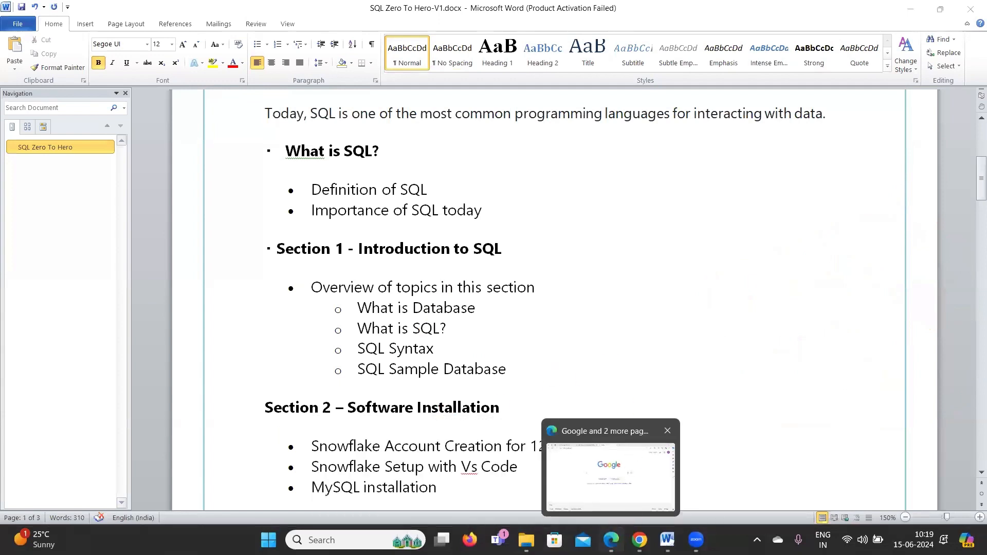
left_click(612, 538)
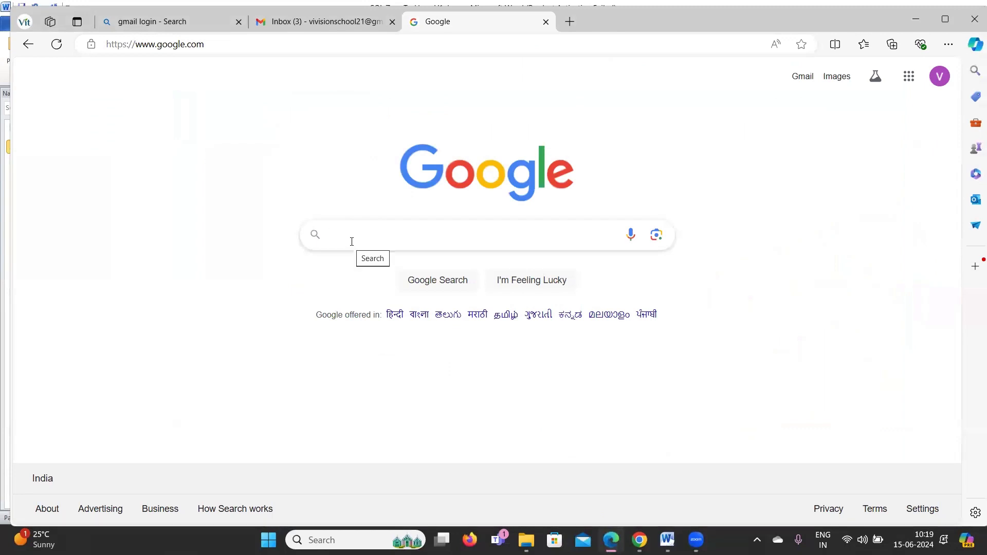
type("mysql dow")
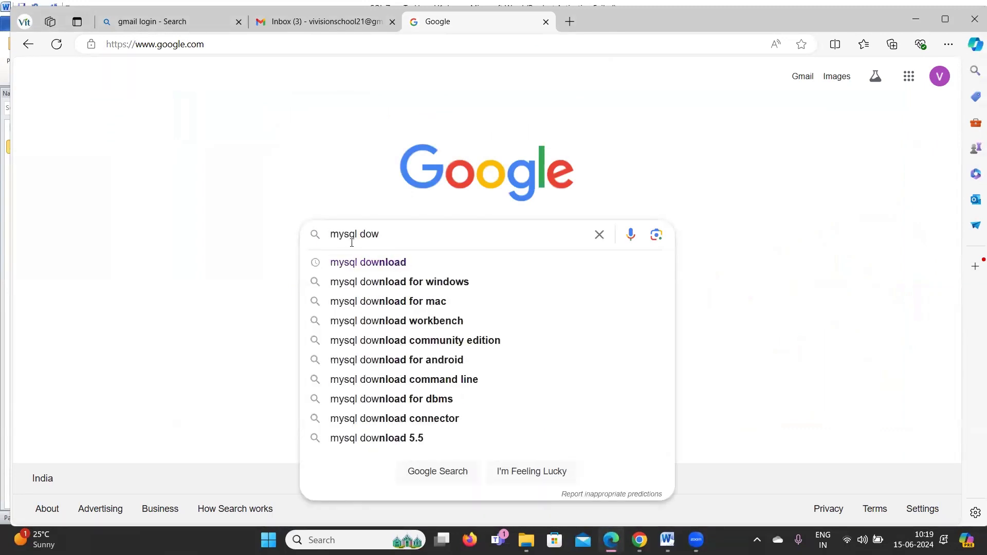
left_click(359, 262)
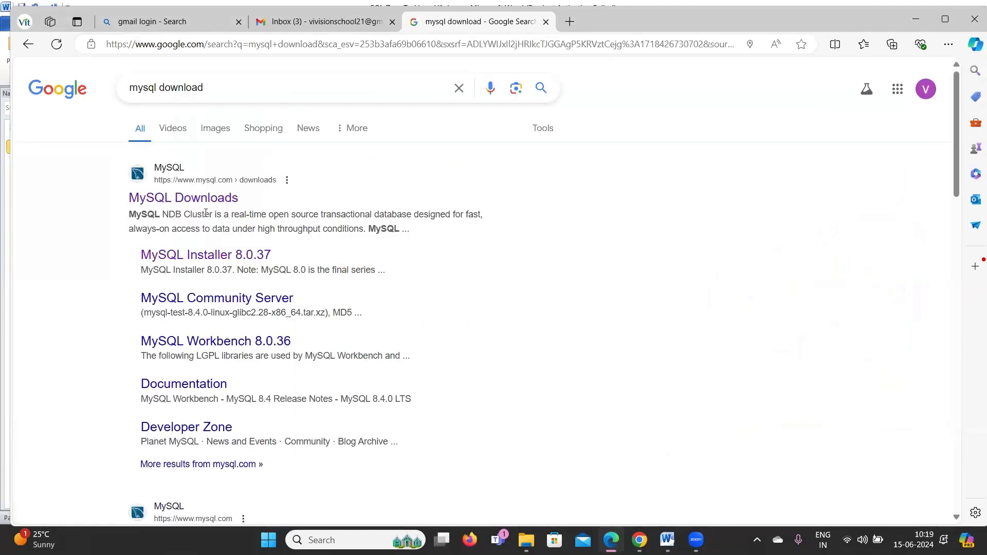
Go from MySQL Downloads through Community (GPL) Downloads to the MySQL Installer for Windows page.
left_click(200, 197)
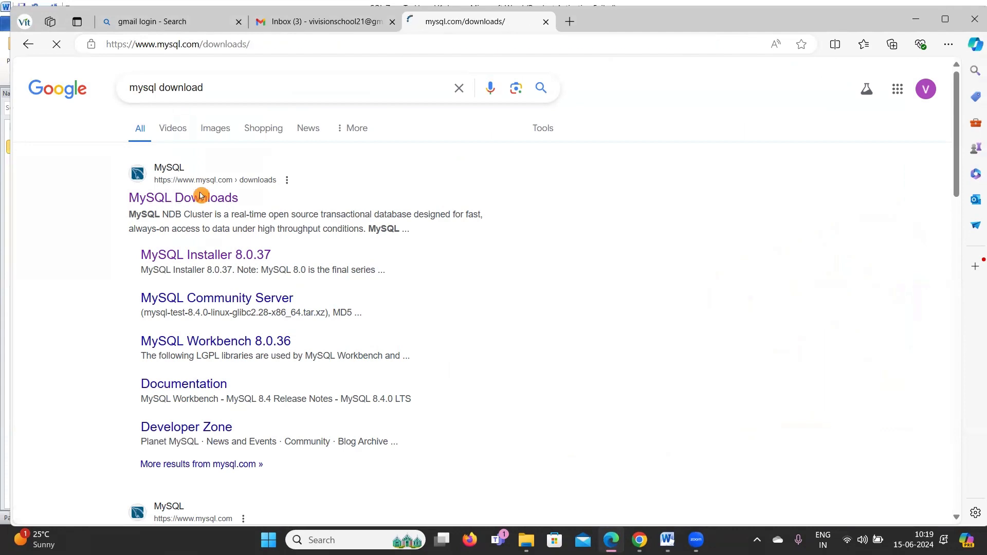
scroll(295, 405, "down", 5)
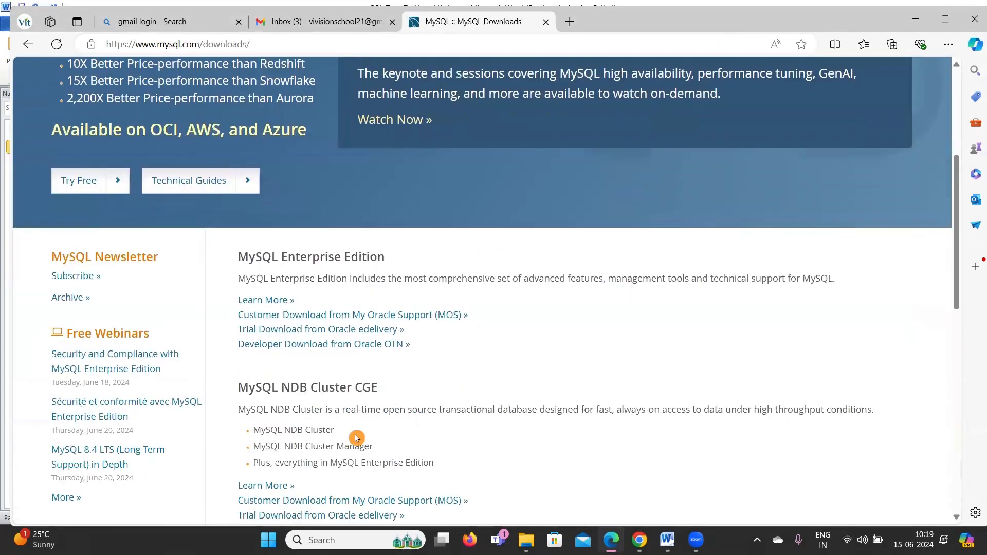
scroll(502, 355, "down", 4)
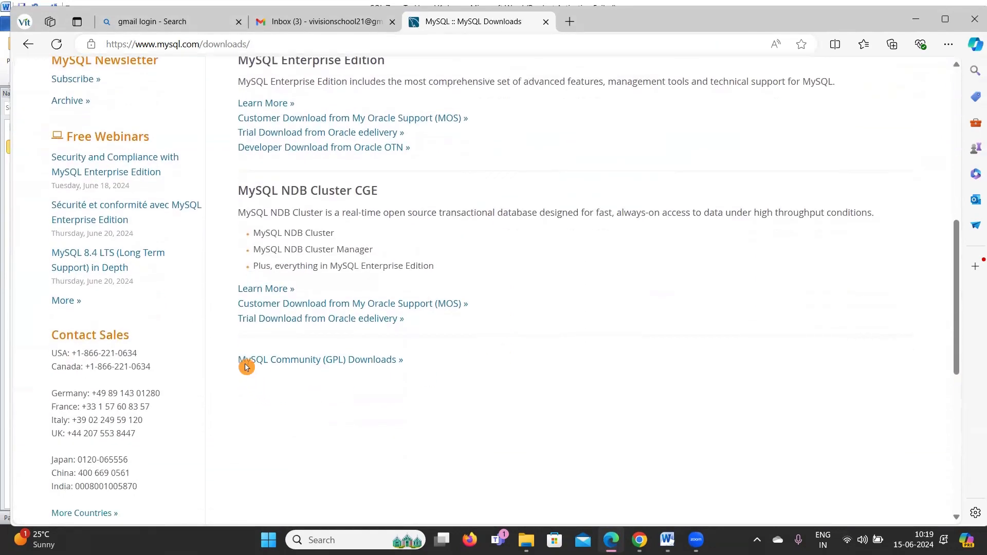
left_click(347, 361)
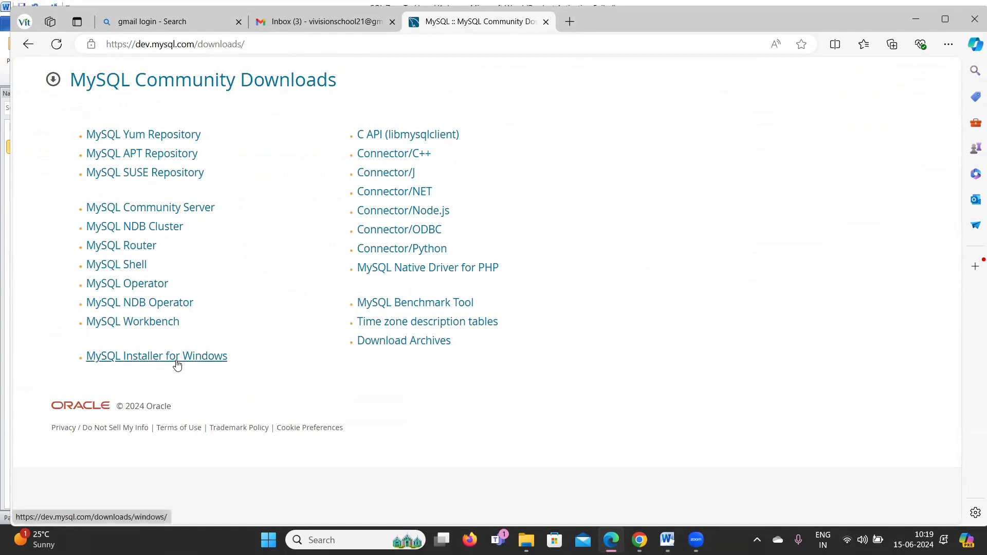
left_click(120, 362)
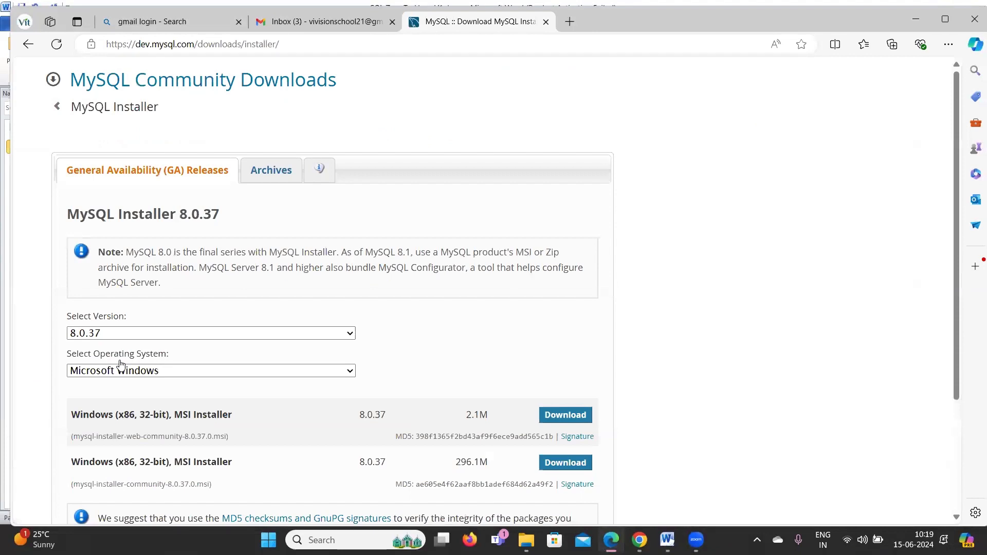
Download the 2.1M web-community installer 8.0.37 without signing in.
scroll(309, 319, "down", 1)
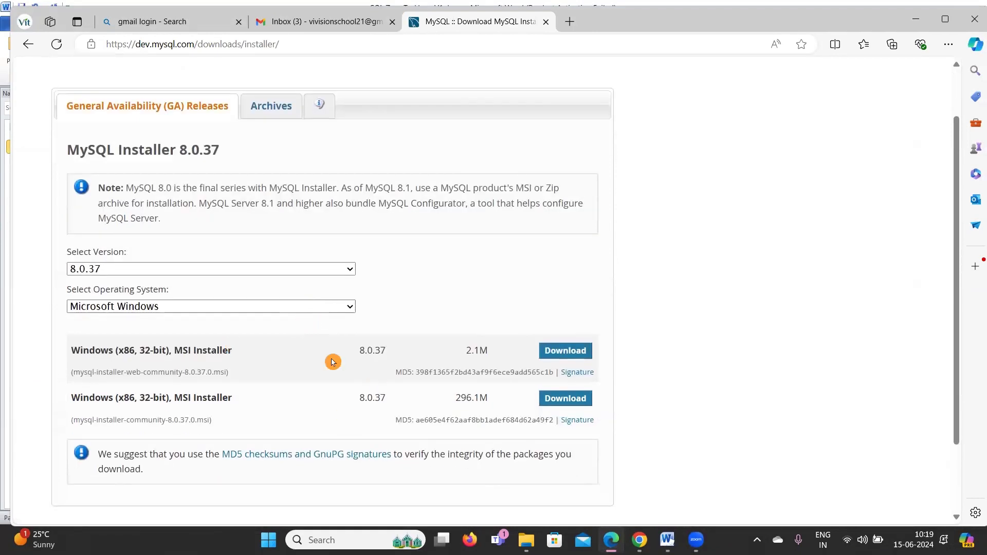
left_click(562, 354)
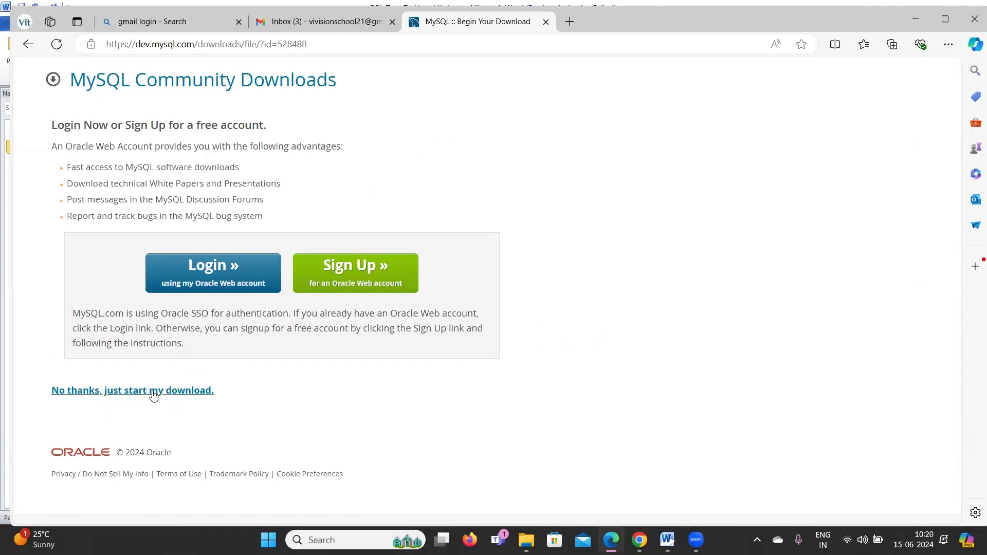
left_click(76, 392)
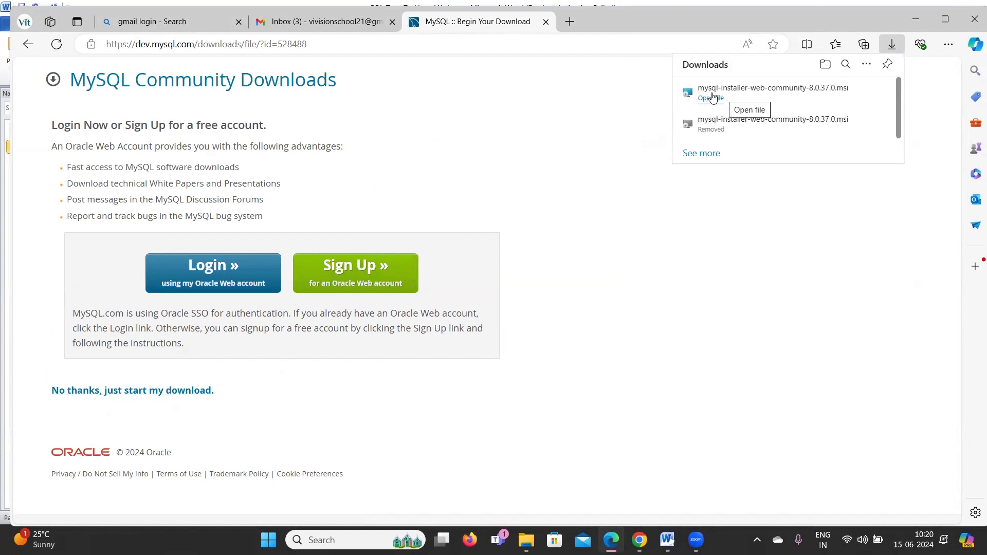
mouse_move(847, 95)
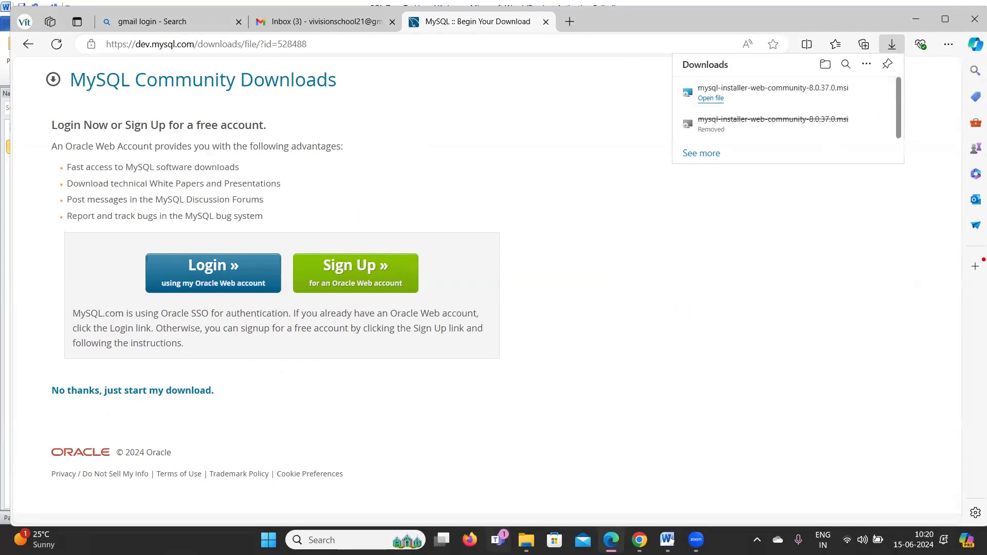
mouse_move(527, 540)
left_click(532, 478)
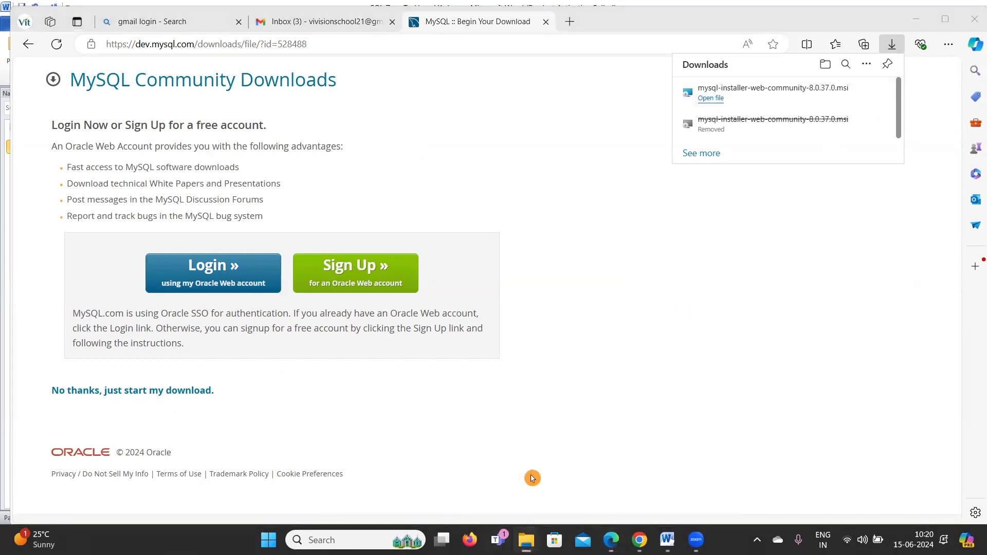
Copy the downloaded mysql installer and open the Softwares folder on drive D:.
left_click(257, 143)
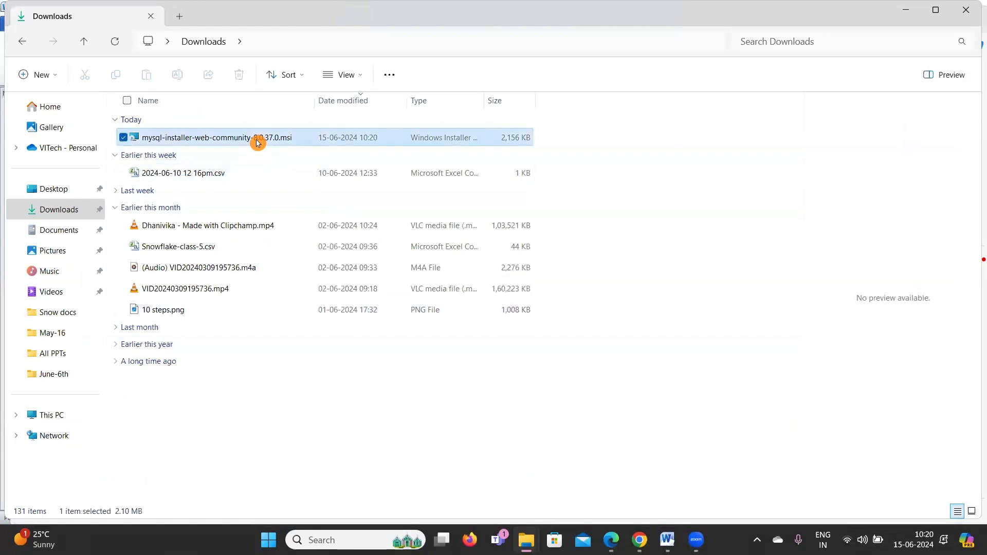
key("ctrl+c")
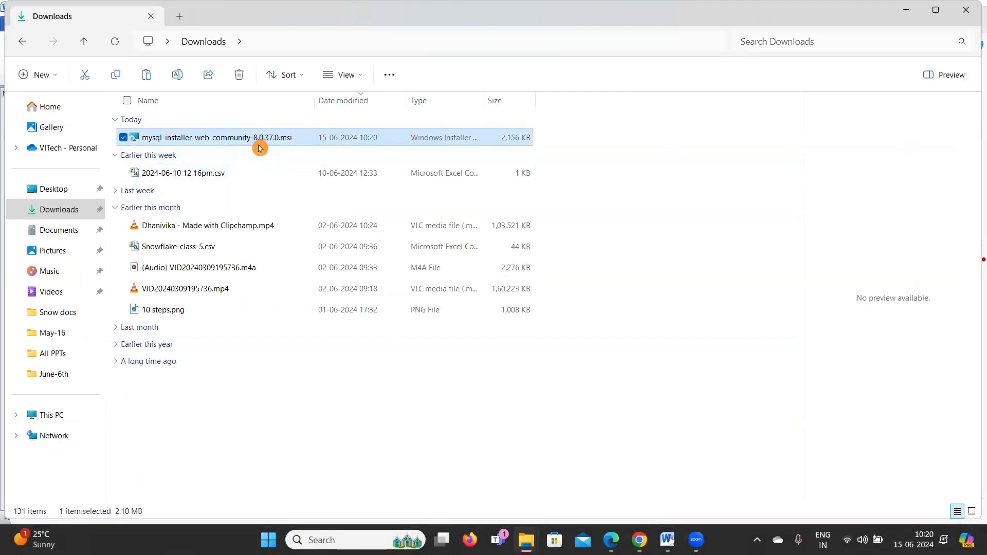
left_click(50, 416)
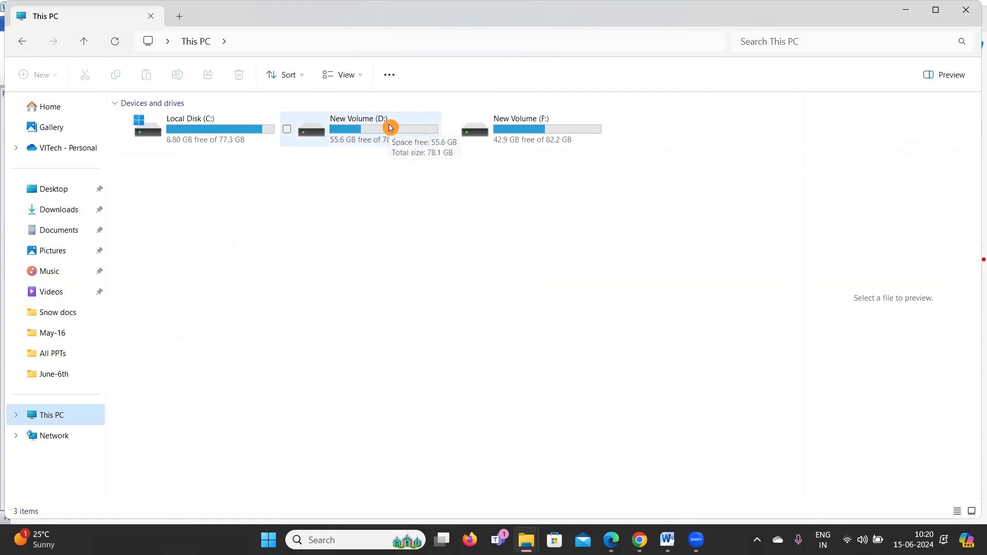
double_click(390, 128)
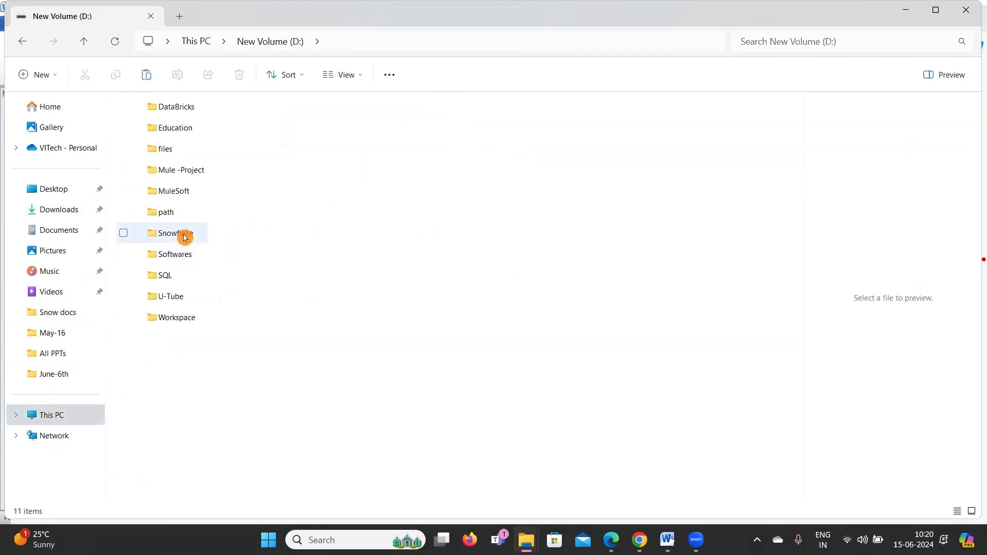
double_click(201, 254)
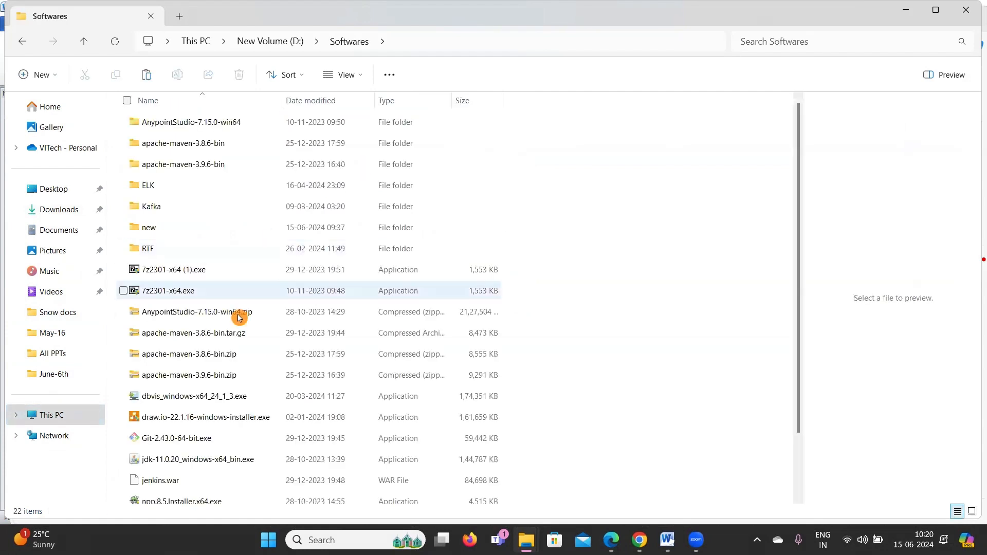
Paste the installer into D:\Softwares and launch it with Open.
scroll(681, 284, "down", 2)
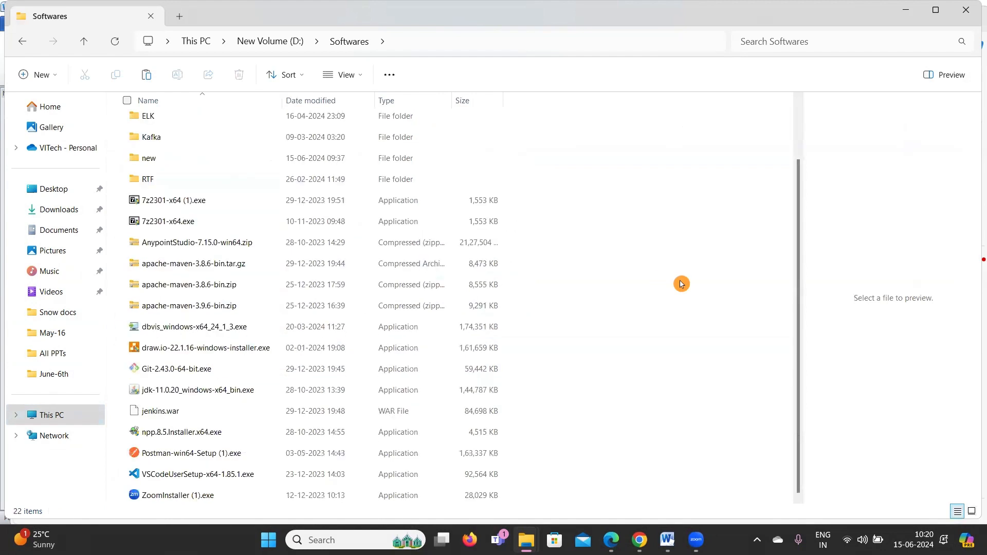
key("ctrl+v")
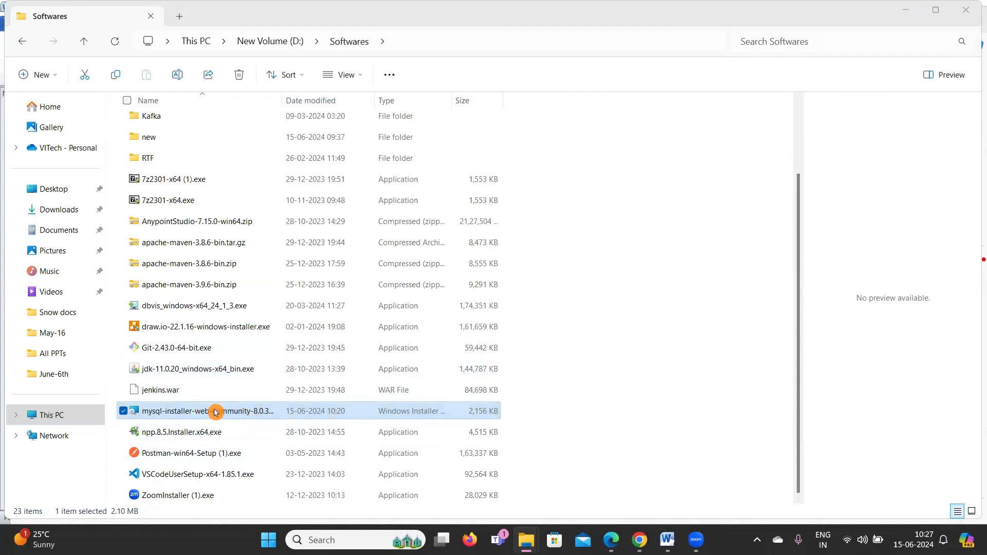
right_click(215, 411)
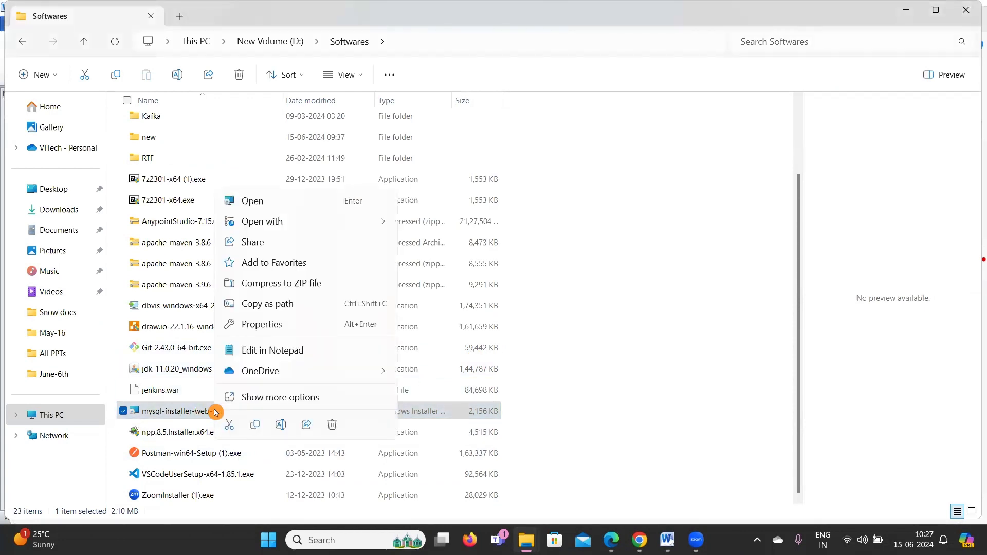
left_click(257, 206)
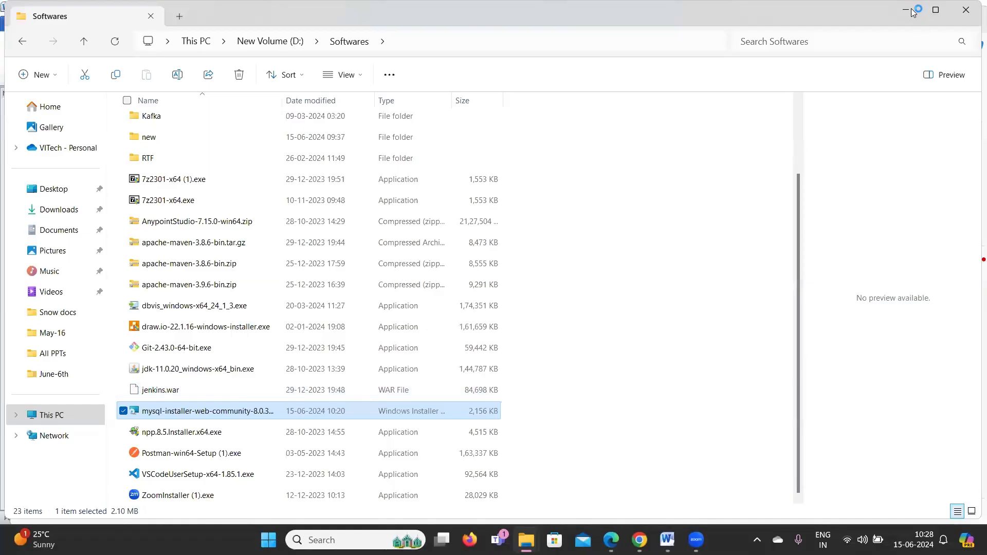
Pick the Custom setup type in MySQL Installer and continue to Select Products.
left_click(915, 9)
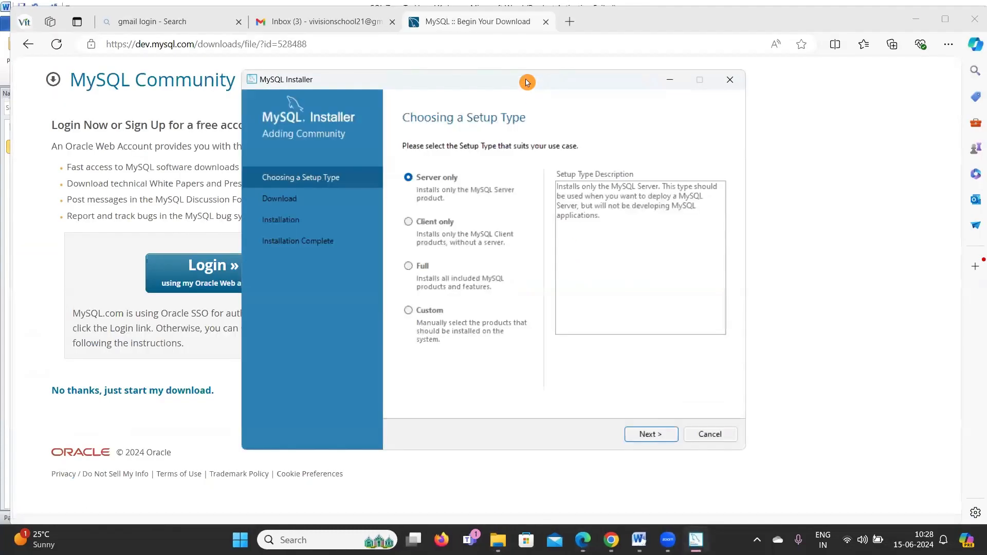
left_click_drag(528, 81, 579, 92)
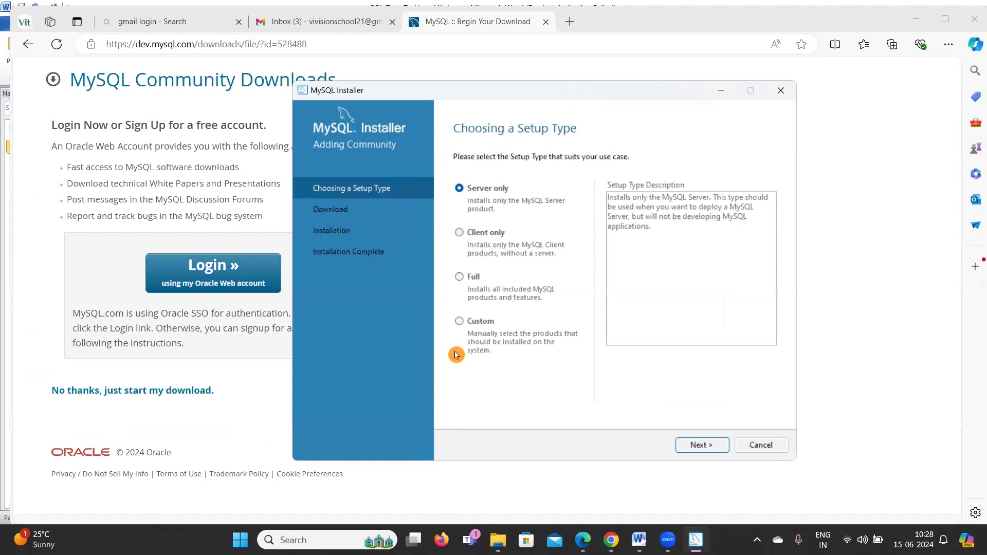
left_click(463, 326)
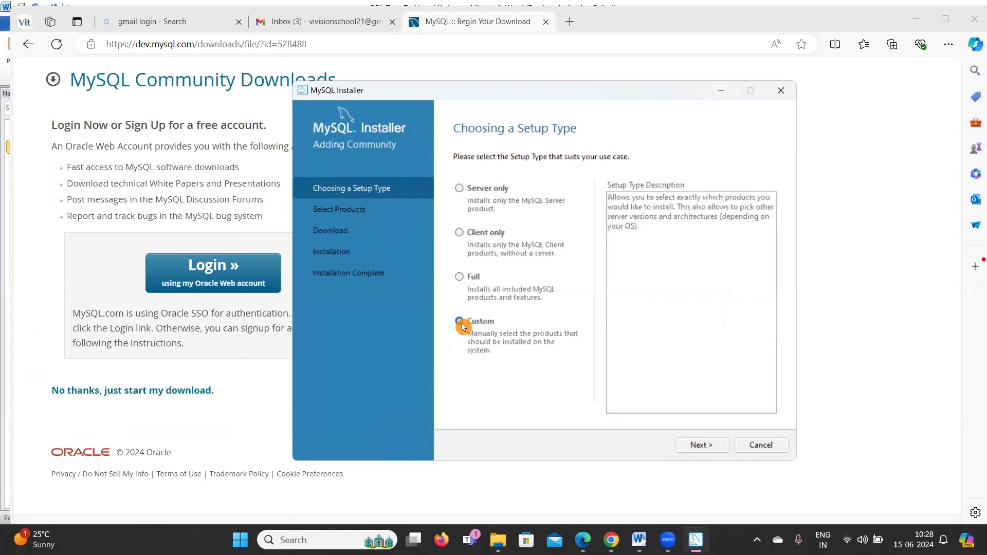
left_click(719, 441)
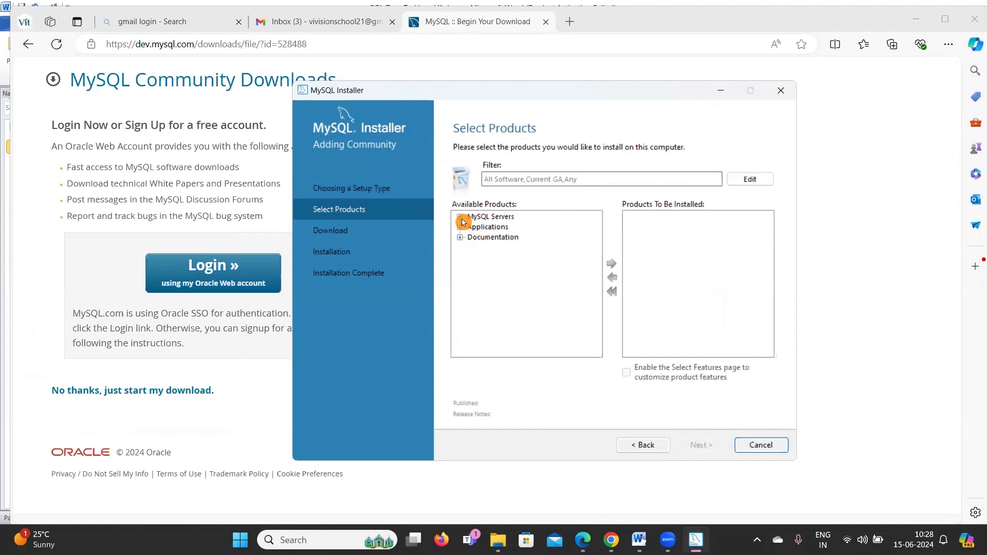
left_click(460, 217)
Add MySQL Server 8.0.37 - X64 to the products to install.
left_click(473, 227)
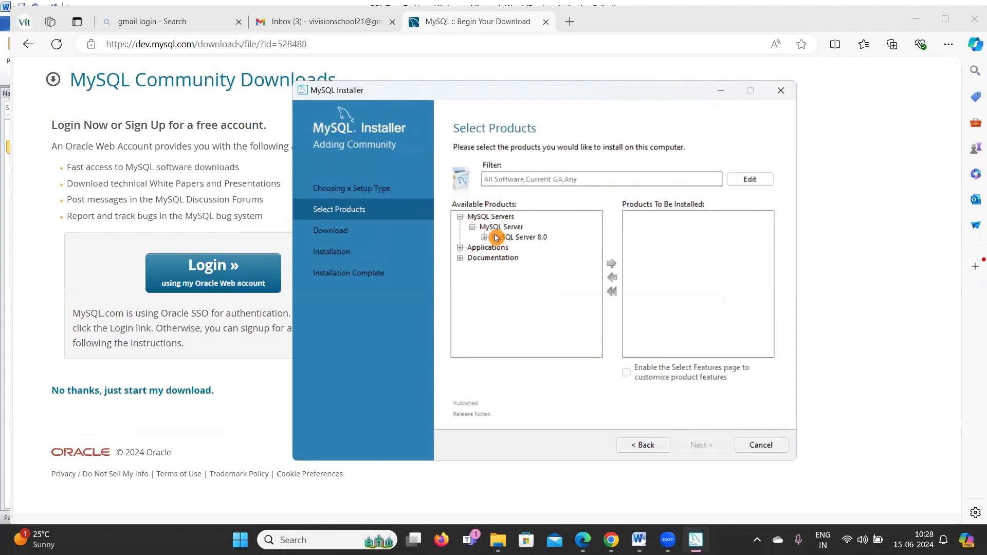
left_click(490, 238)
left_click(484, 237)
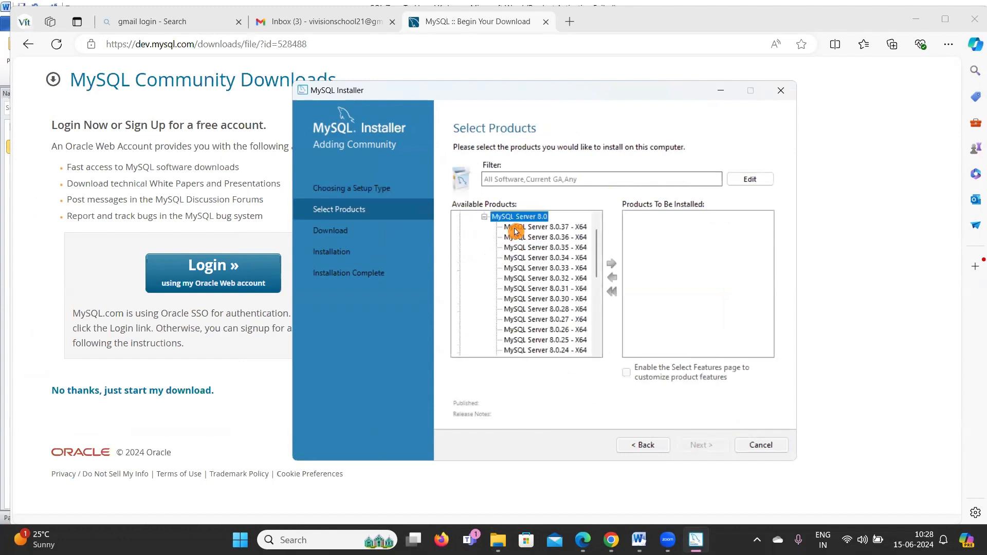
left_click(523, 229)
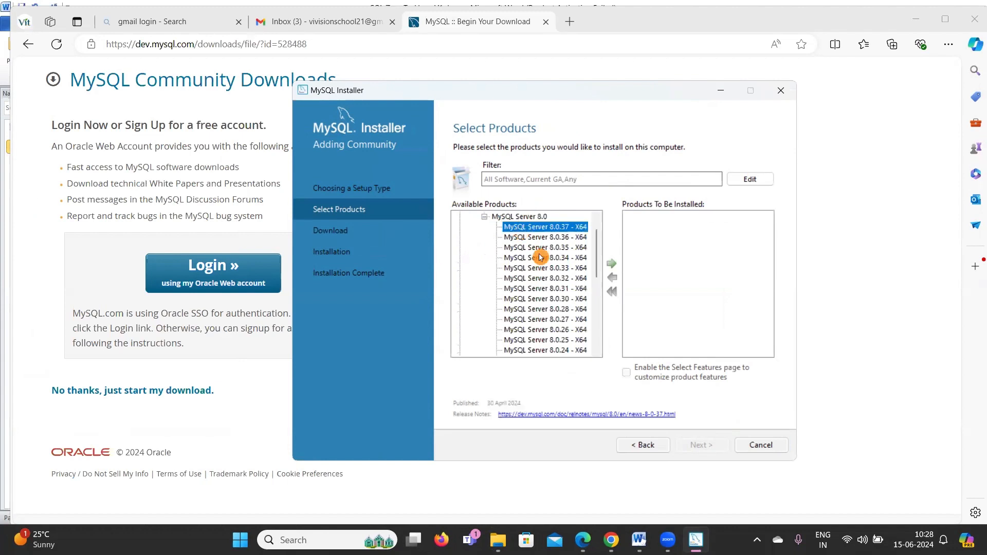
left_click(611, 263)
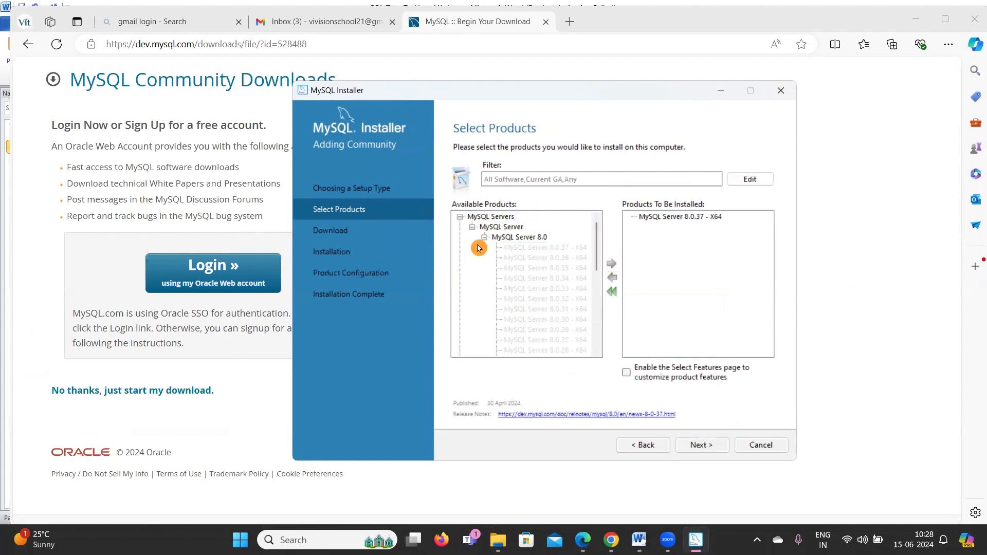
left_click(472, 227)
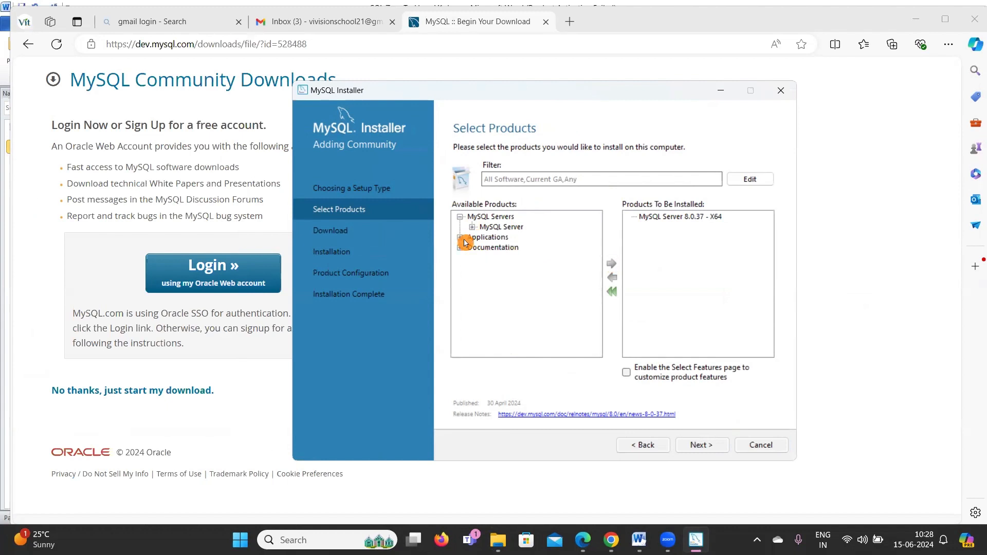
Add MySQL Workbench 8.0.36 from Applications to the install list.
left_click(460, 237)
left_click(473, 249)
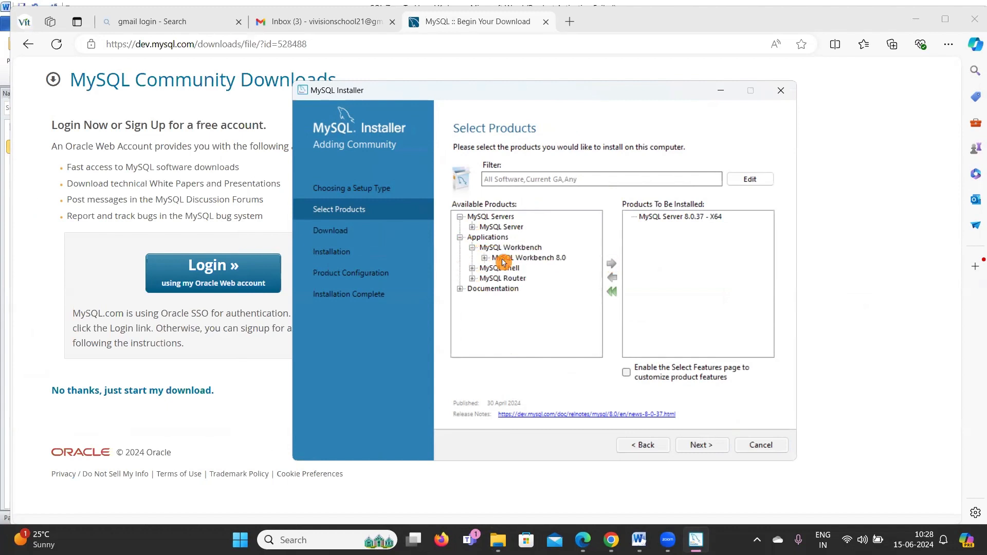
left_click(485, 257)
left_click(515, 226)
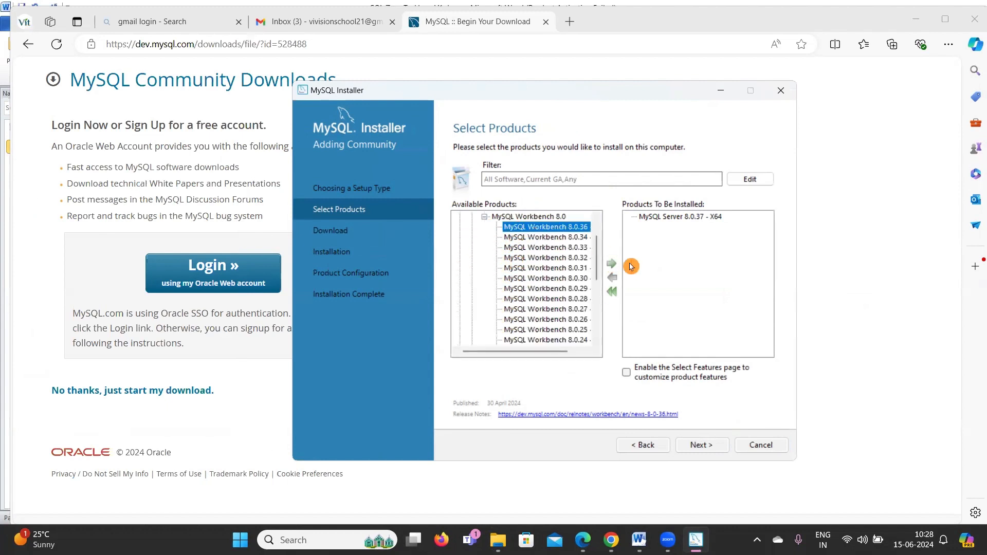
left_click(611, 264)
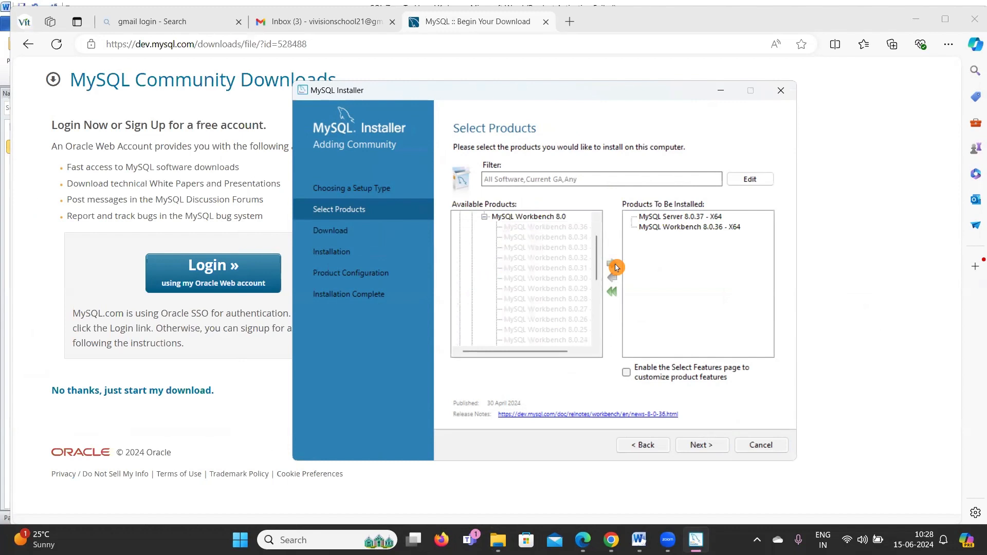
left_click(485, 217)
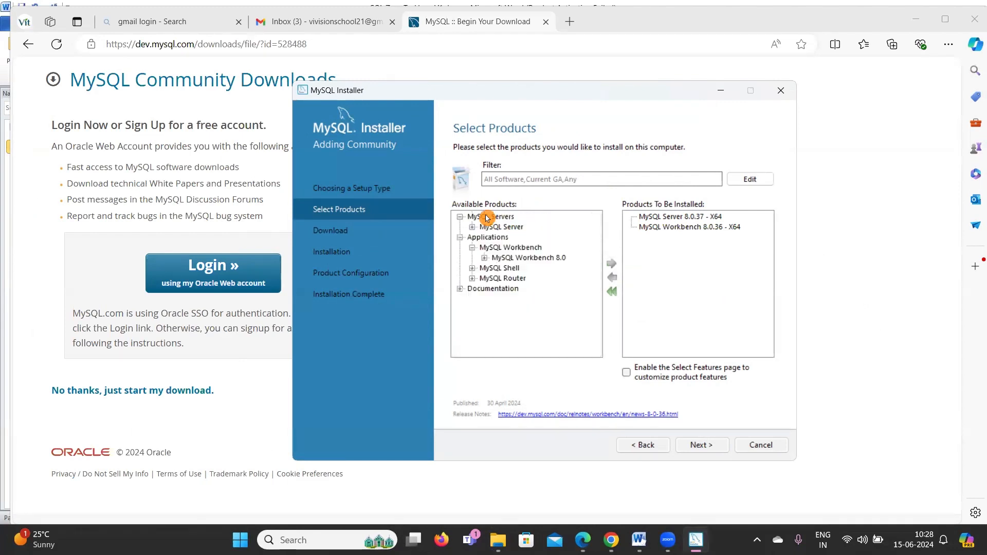
Add MySQL Shell 8.0.37 to the install list and proceed to the Download step.
left_click(472, 268)
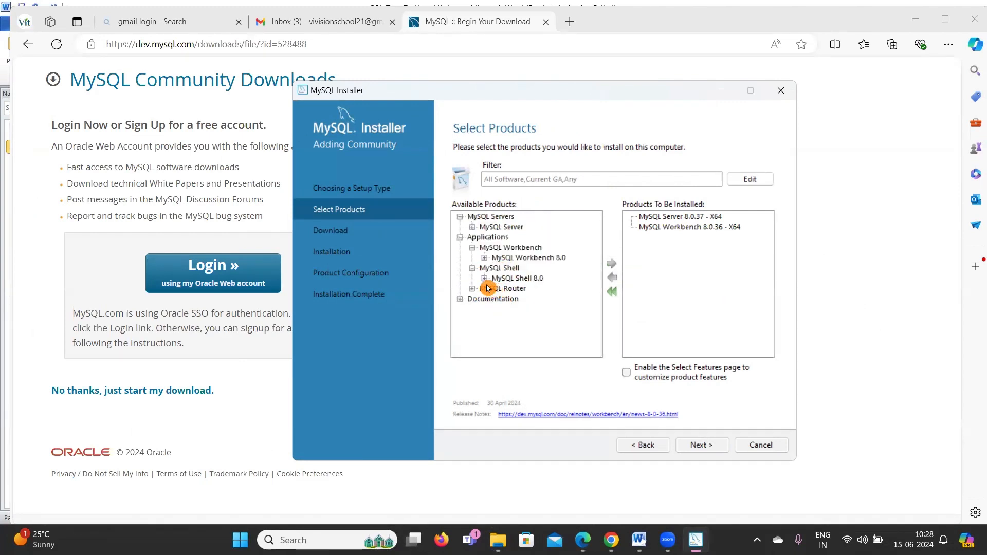
left_click(484, 278)
left_click(536, 229)
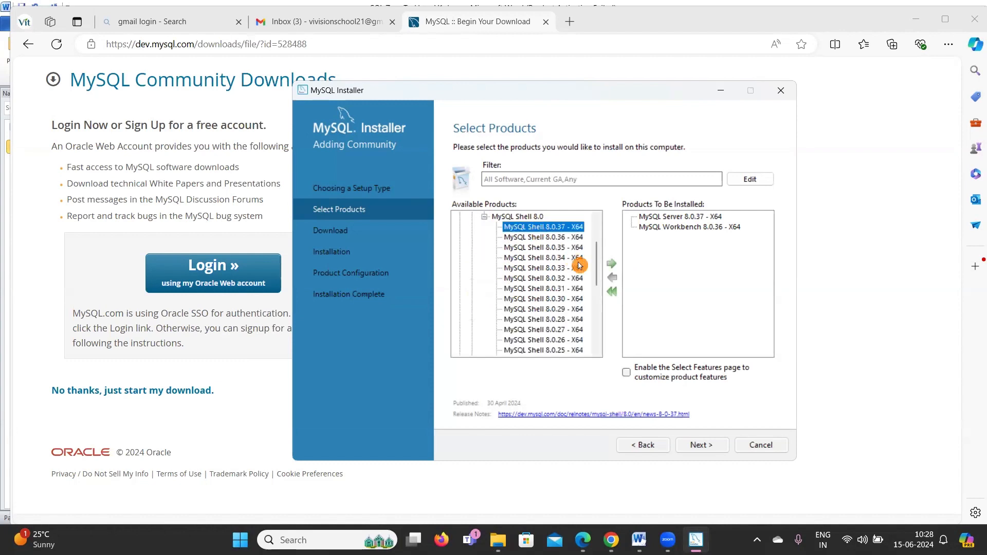
left_click(612, 263)
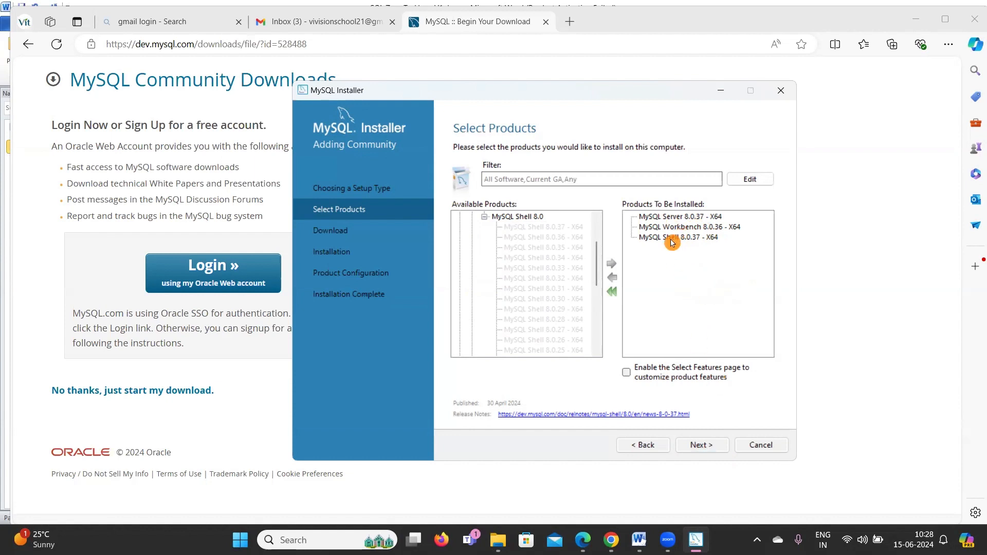
left_click(711, 450)
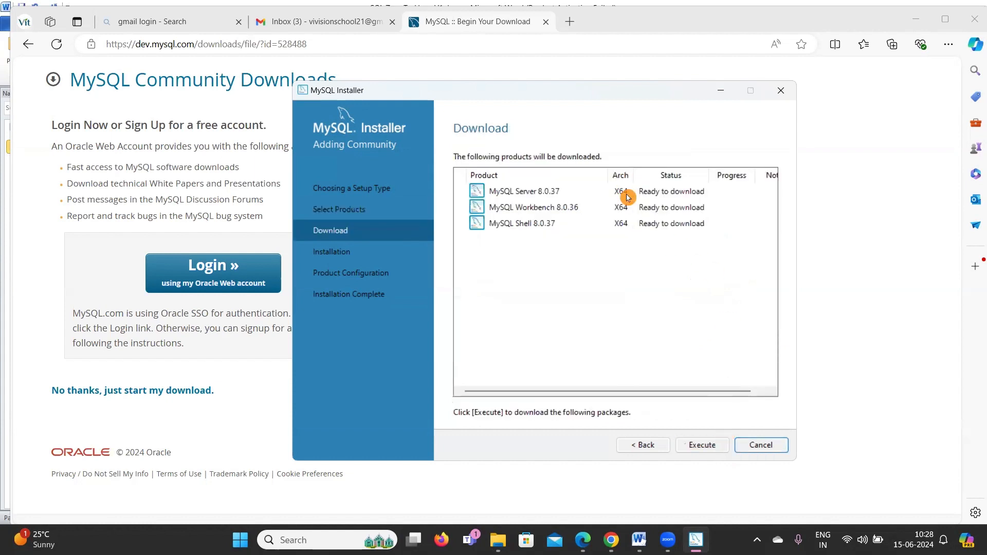
Download Server 8.0.37, Workbench 8.0.36 and Shell 8.0.37, then continue to Installation.
left_click(701, 449)
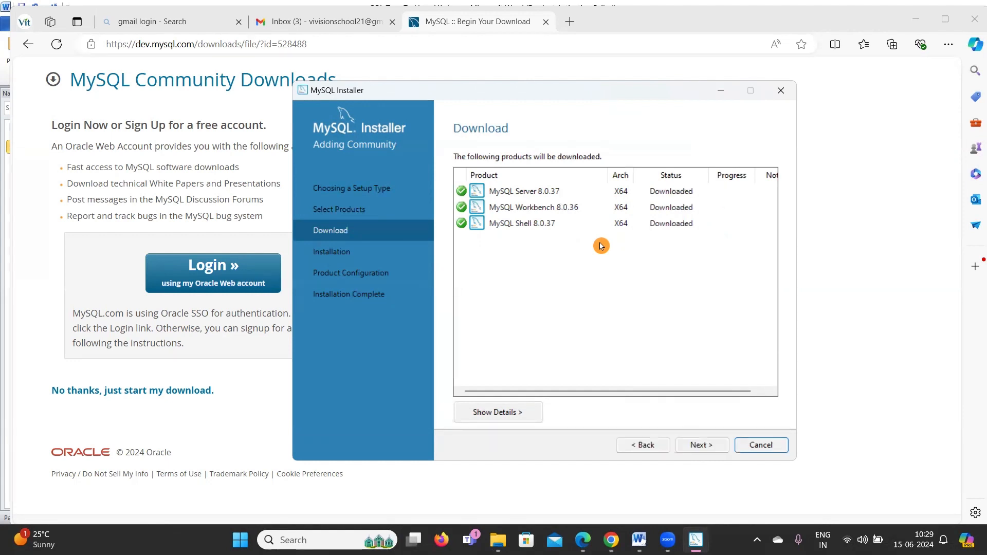
left_click(703, 447)
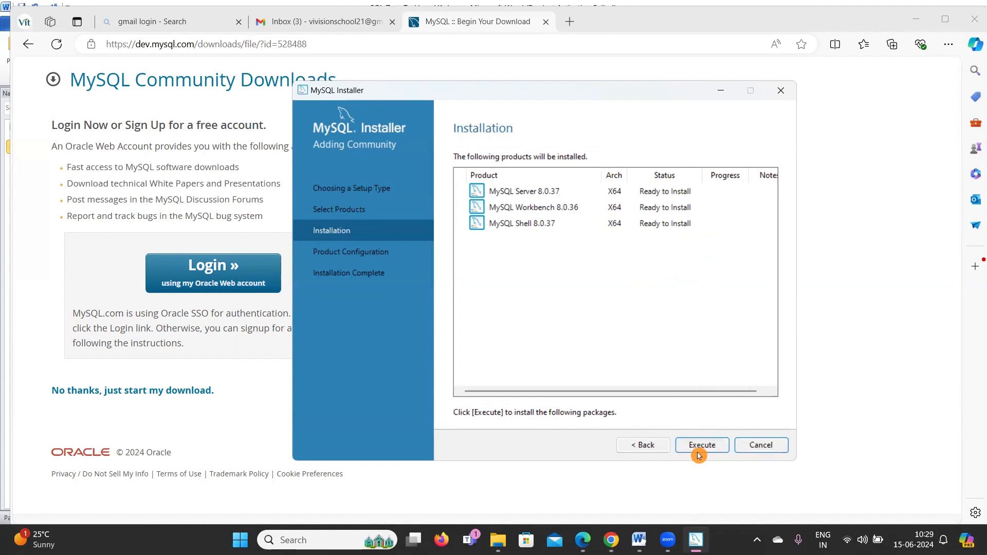
Install Server 8.0.37, Workbench 8.0.36 and Shell 8.0.37, then continue to Product Configuration.
left_click(701, 451)
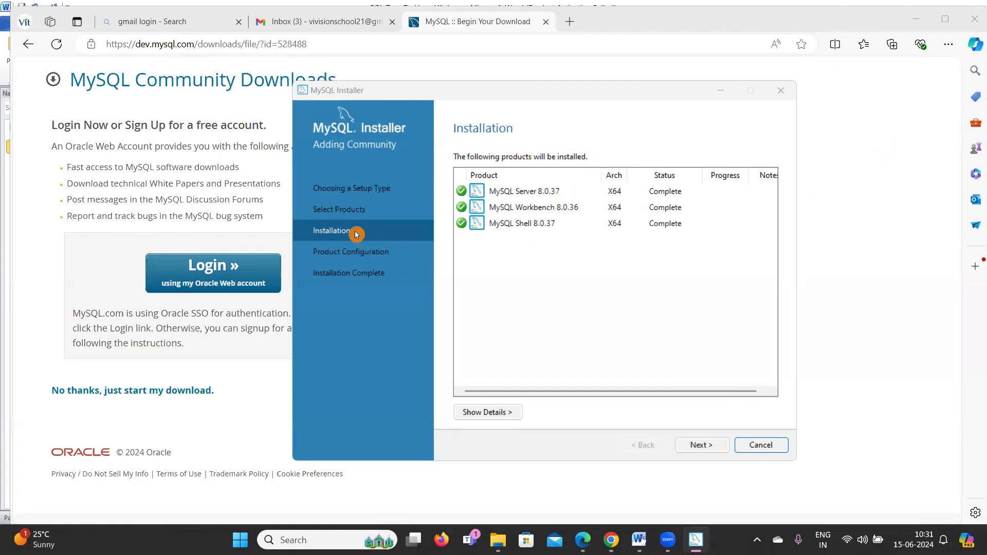
left_click(690, 445)
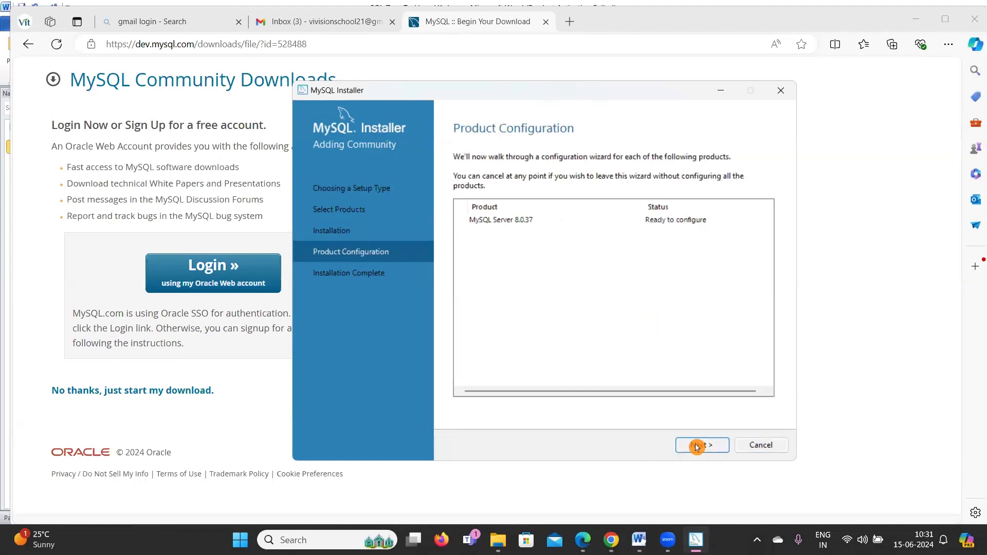
Keep Development Computer networking and strong password encryption, and set the root account password.
left_click(697, 446)
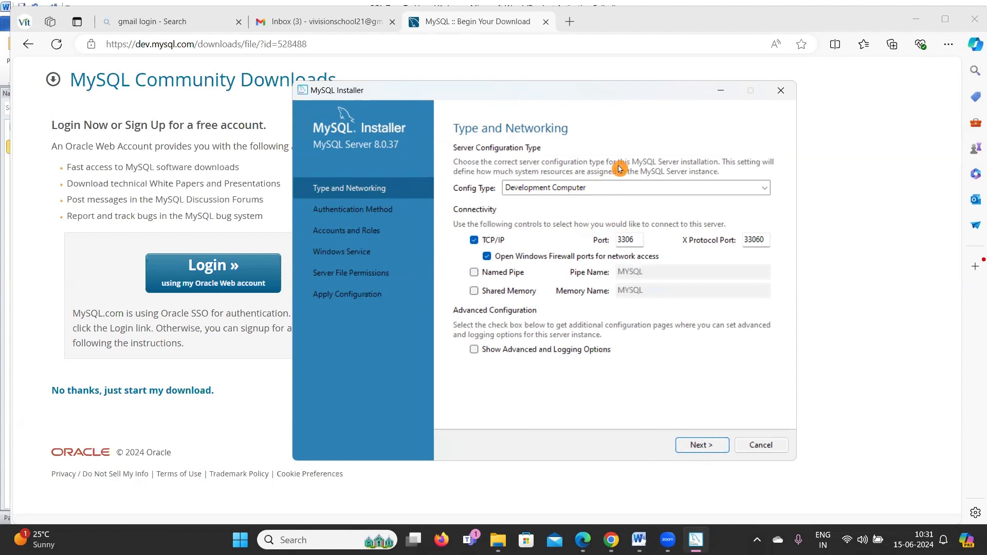
left_click(702, 446)
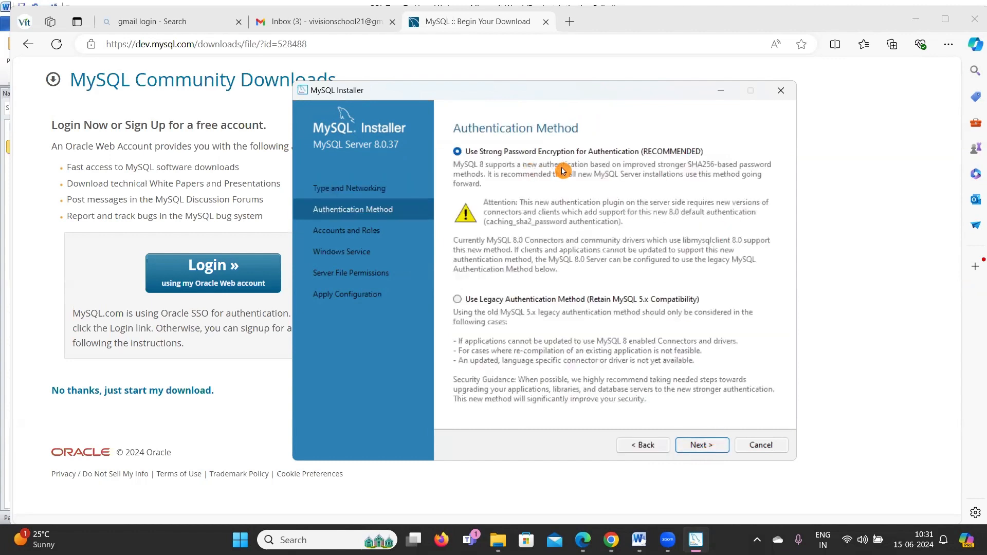
left_click(698, 444)
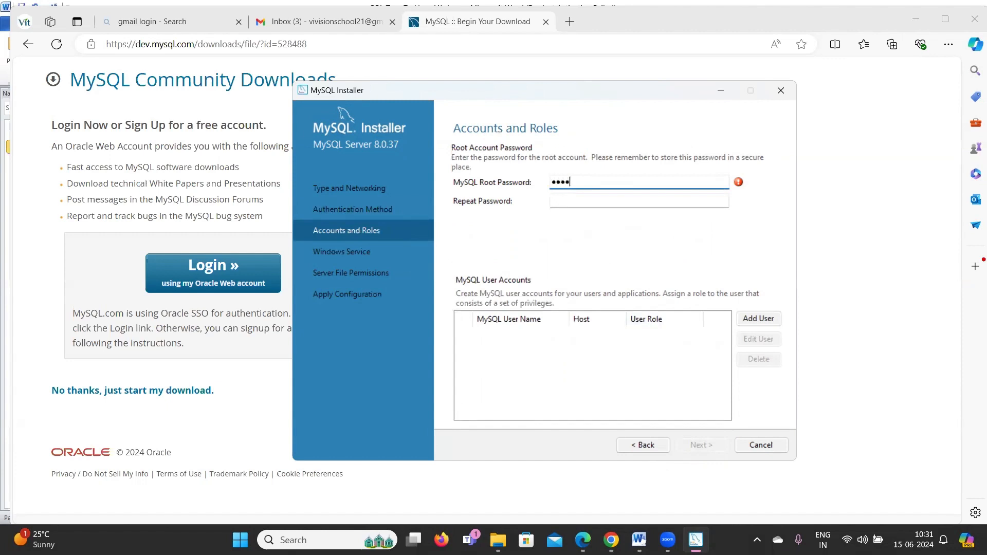
left_click(587, 197)
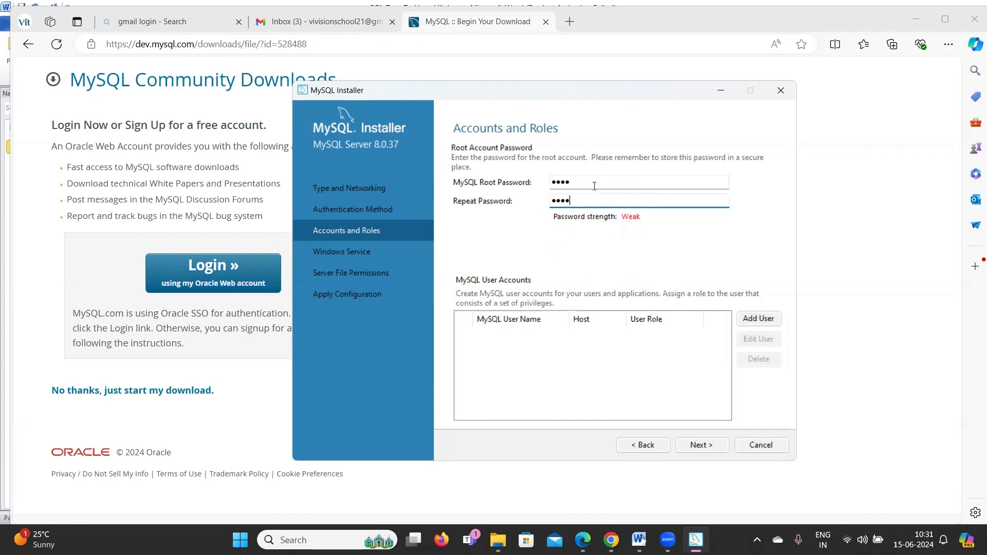
left_click(579, 194)
left_click(700, 446)
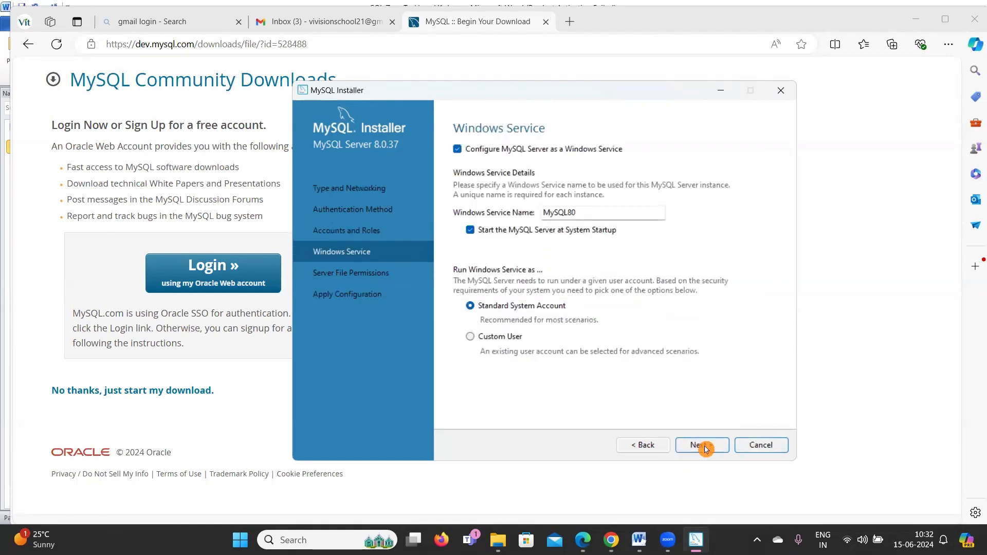
Keep the default Windows service settings, execute the configuration steps, and finish once all succeed.
left_click(704, 448)
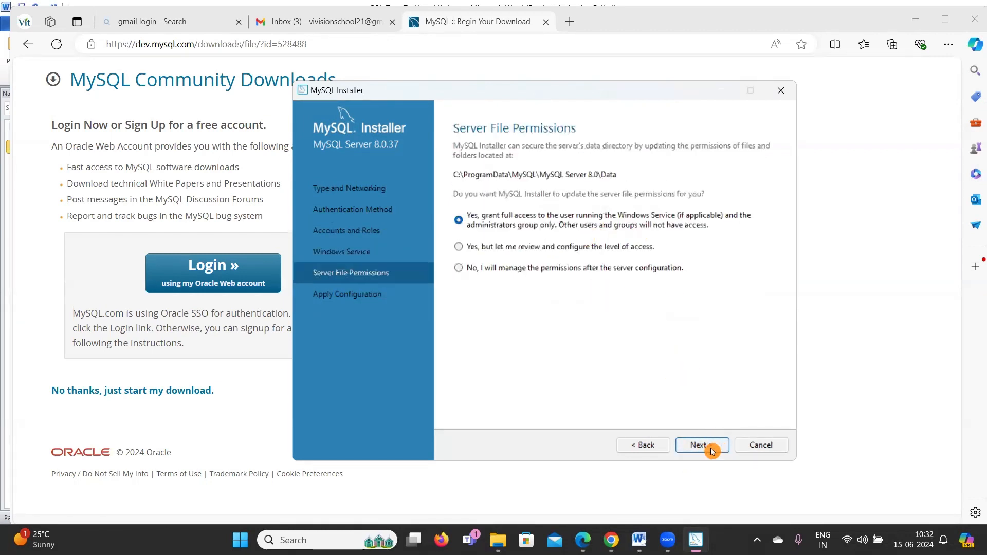
left_click(711, 450)
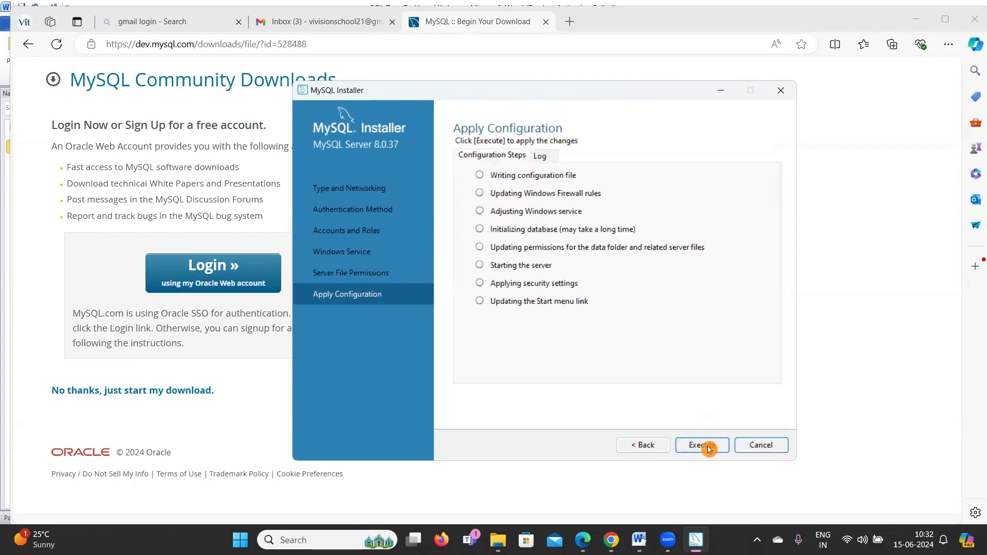
left_click(706, 448)
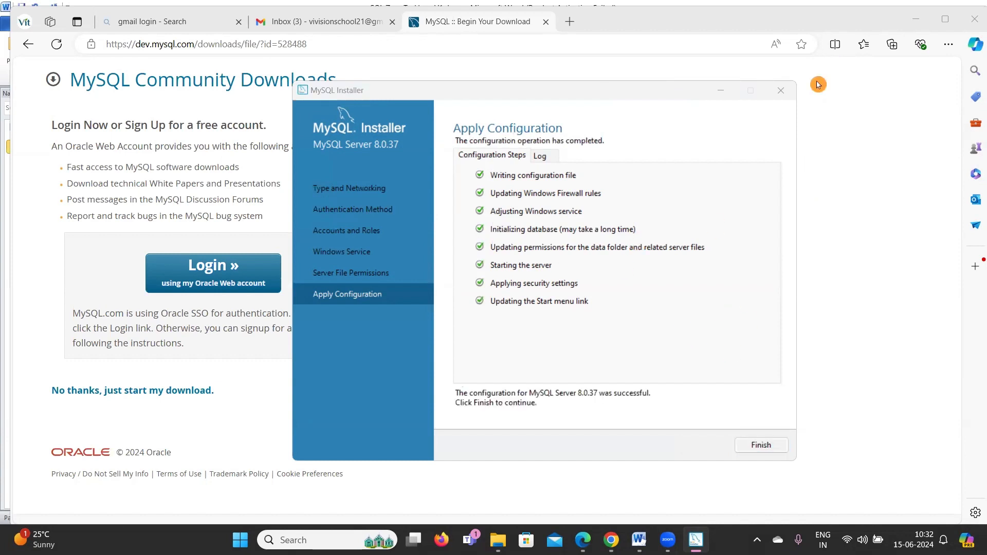
mouse_move(486, 160)
left_mouse_down()
mouse_move(466, 346)
mouse_move(648, 150)
mouse_move(432, 176)
mouse_move(479, 159)
left_mouse_up()
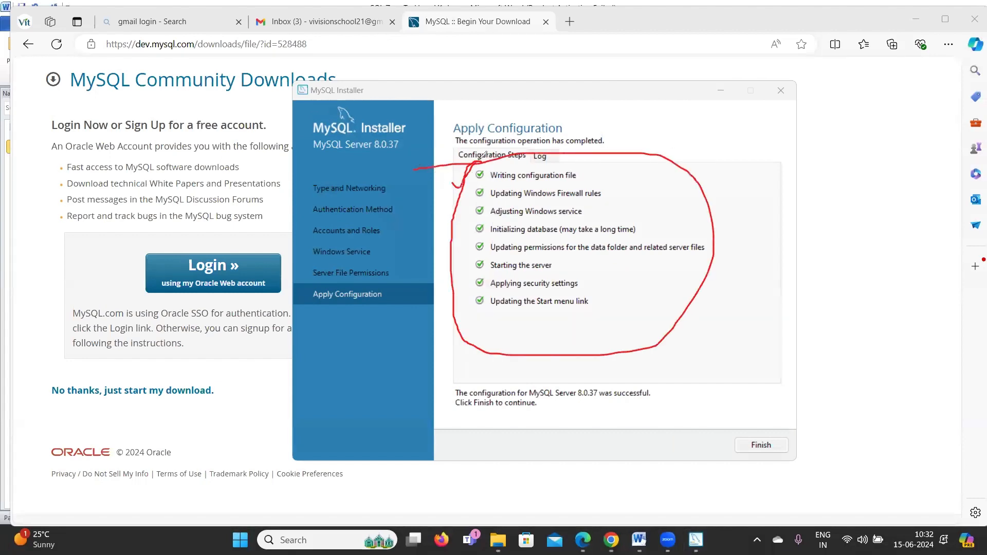
mouse_move(452, 202)
left_mouse_down()
mouse_move(489, 180)
mouse_move(453, 241)
mouse_move(489, 303)
left_mouse_up()
mouse_move(465, 291)
left_mouse_down()
mouse_move(480, 304)
mouse_move(475, 333)
left_mouse_up()
mouse_move(742, 405)
left_mouse_down()
mouse_move(720, 438)
mouse_move(767, 419)
left_mouse_up()
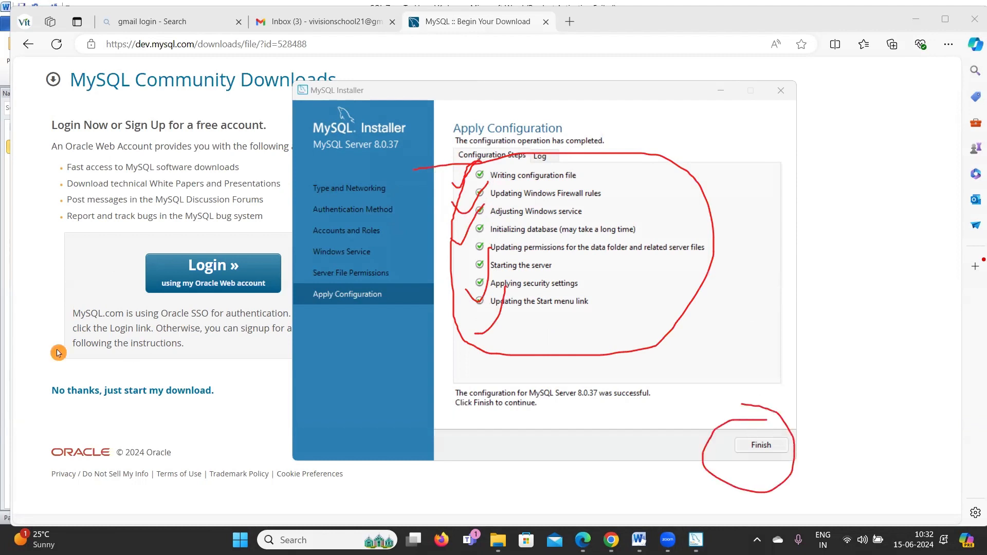
left_click(760, 445)
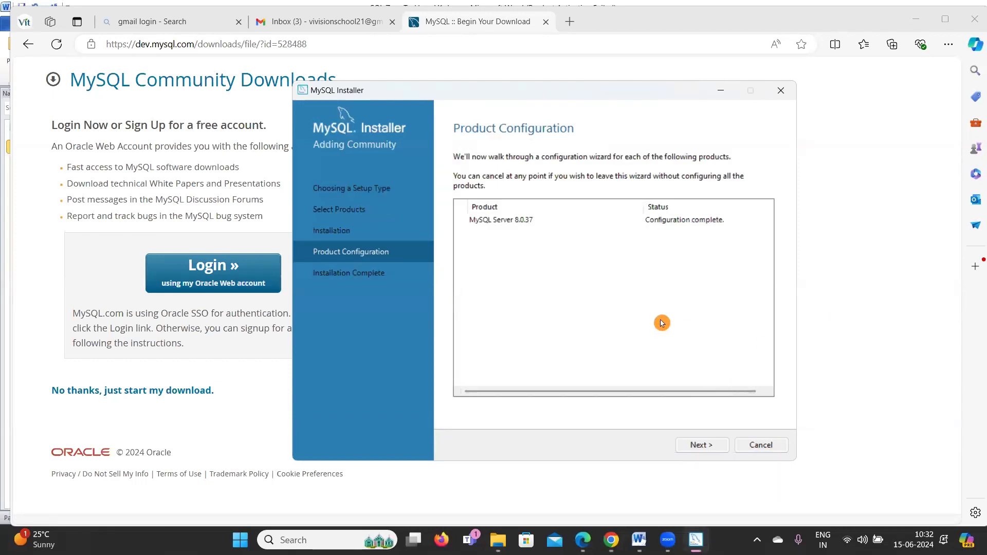
Finish the installer past the configuration summary and close the MySQL Shell console it opened.
left_click(712, 448)
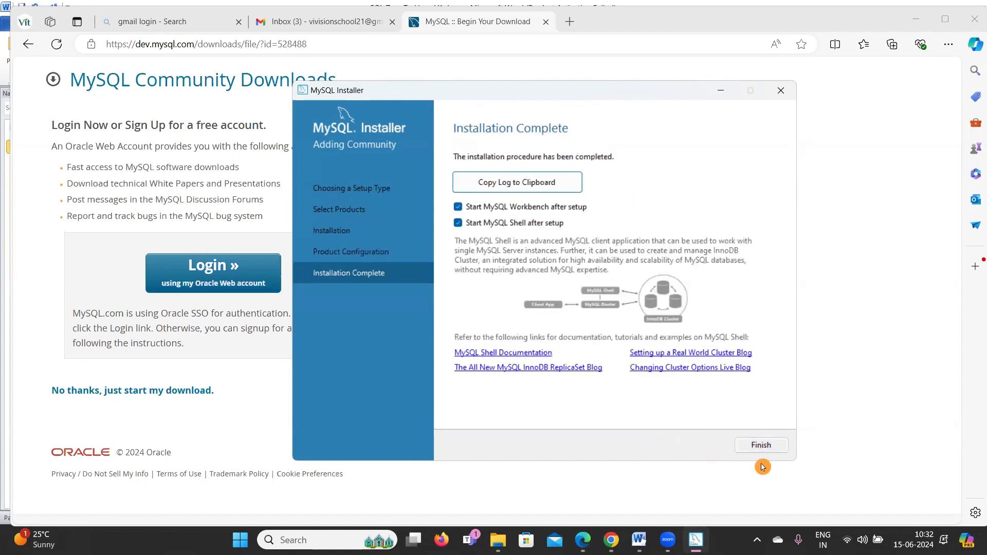
left_click(762, 446)
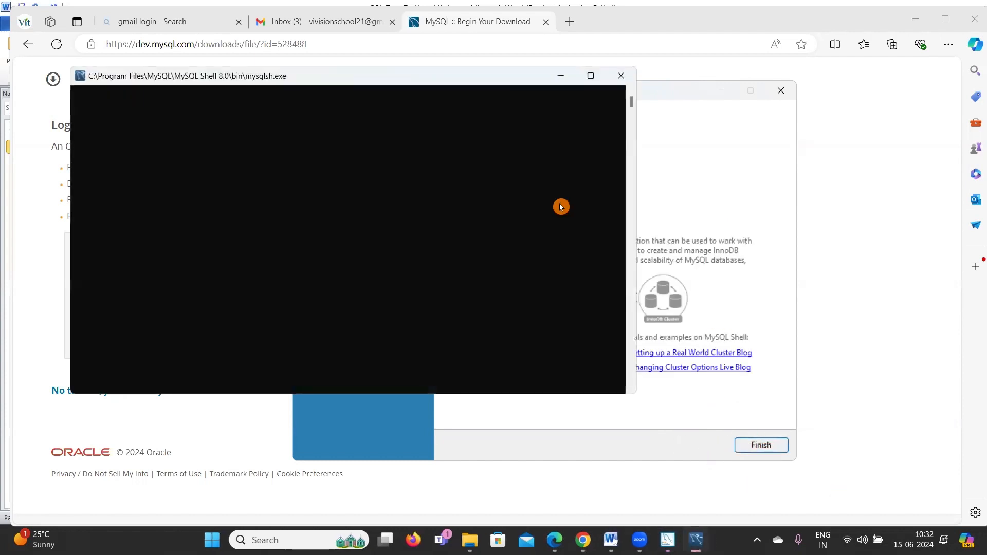
left_click_drag(324, 83, 494, 148)
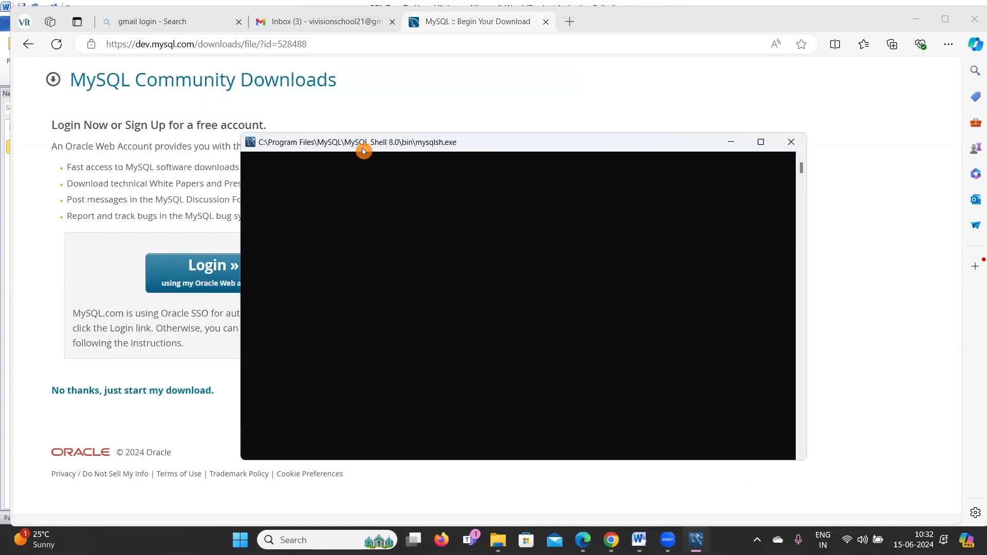
left_click(788, 144)
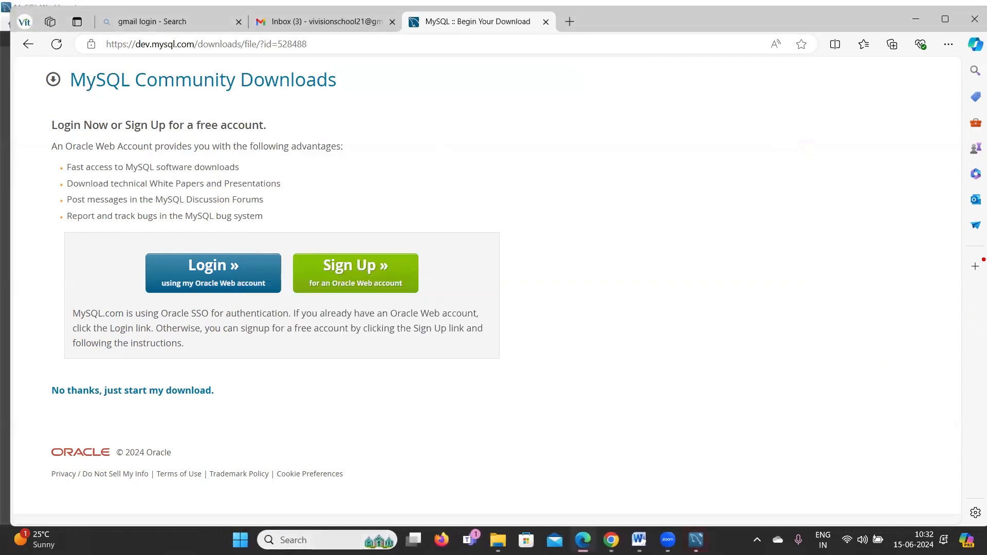
Launch MySQL Workbench 8.0 CE by searching Windows for 'work'.
left_click(312, 539)
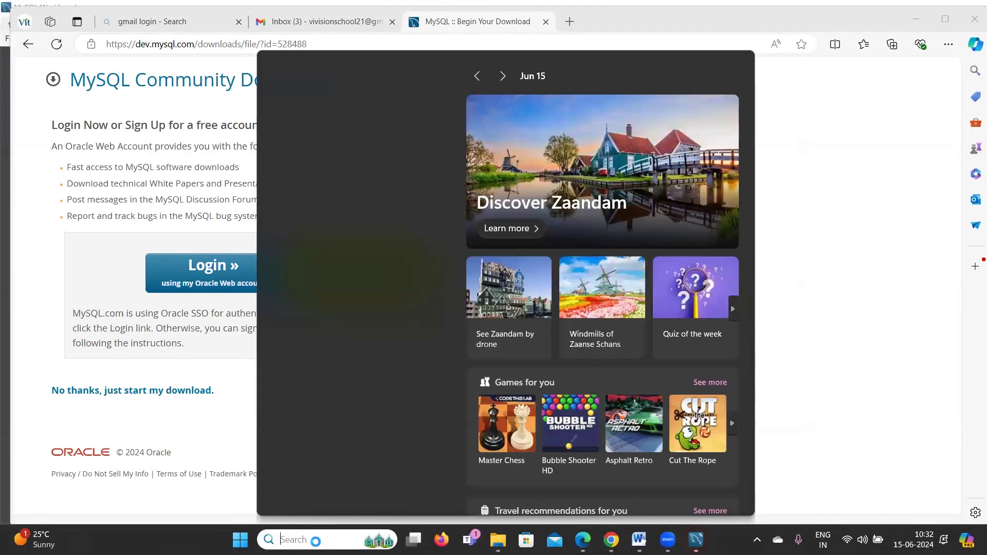
type("work")
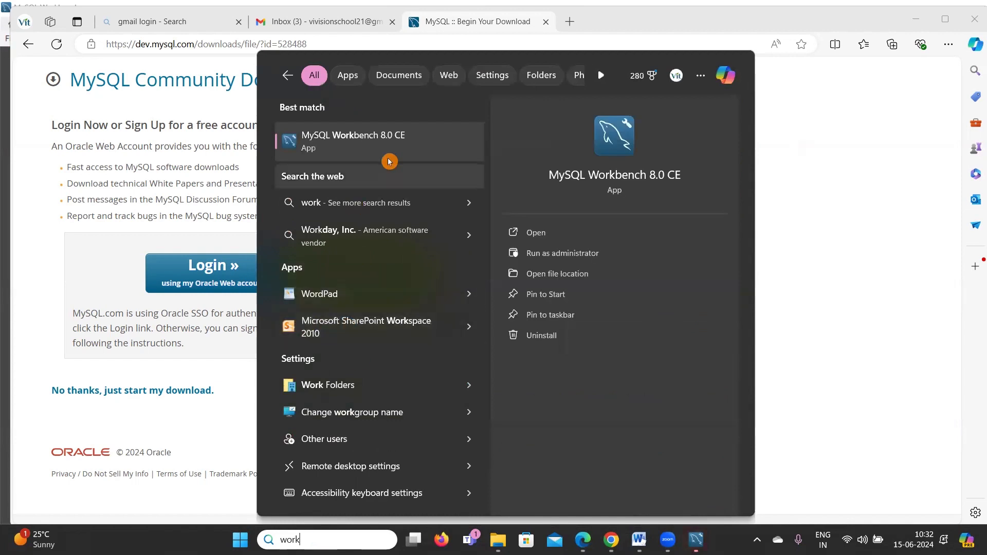
left_click(362, 144)
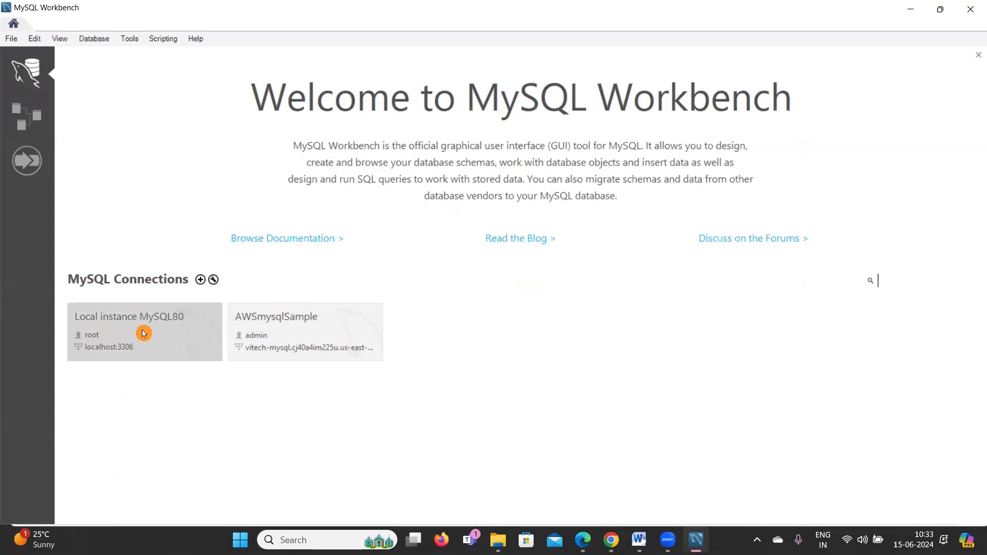
Connect to Local instance MySQL80 with the root password and place the caret on line 1.
left_click(143, 334)
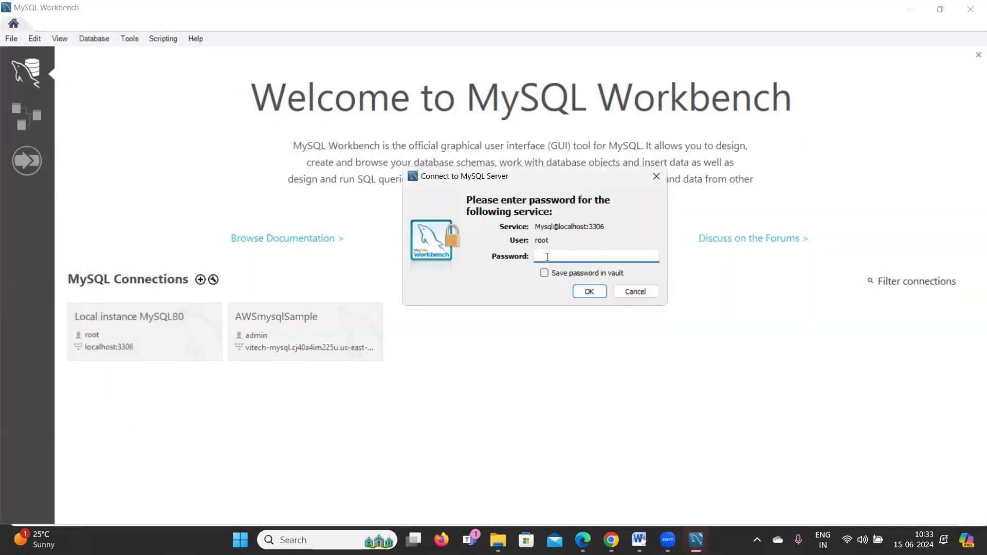
left_click(543, 252)
left_click(586, 293)
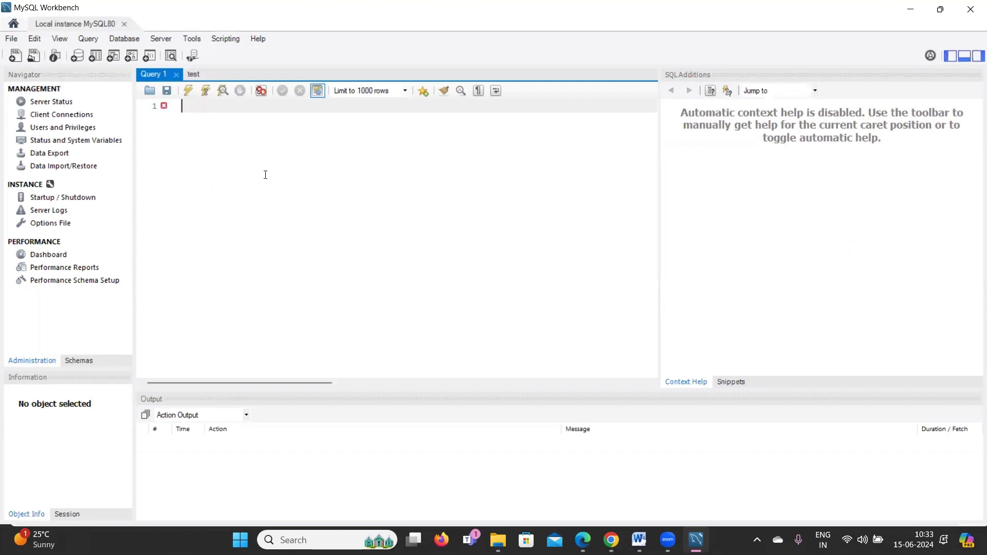
left_click(293, 181)
Run show databases; to list information_schema, mysql, performance_schema and sys.
scroll(293, 181, "up", 4, "ctrl")
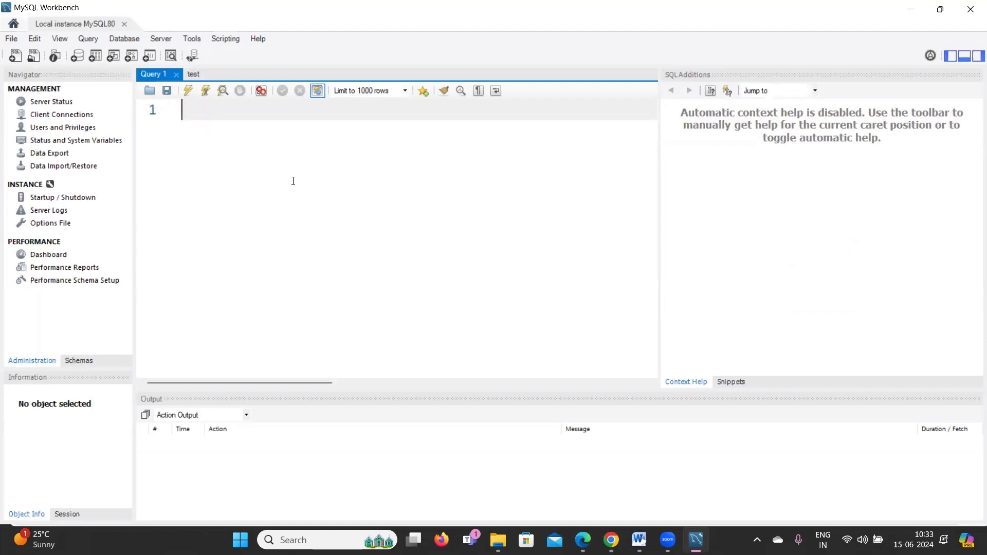
type("s")
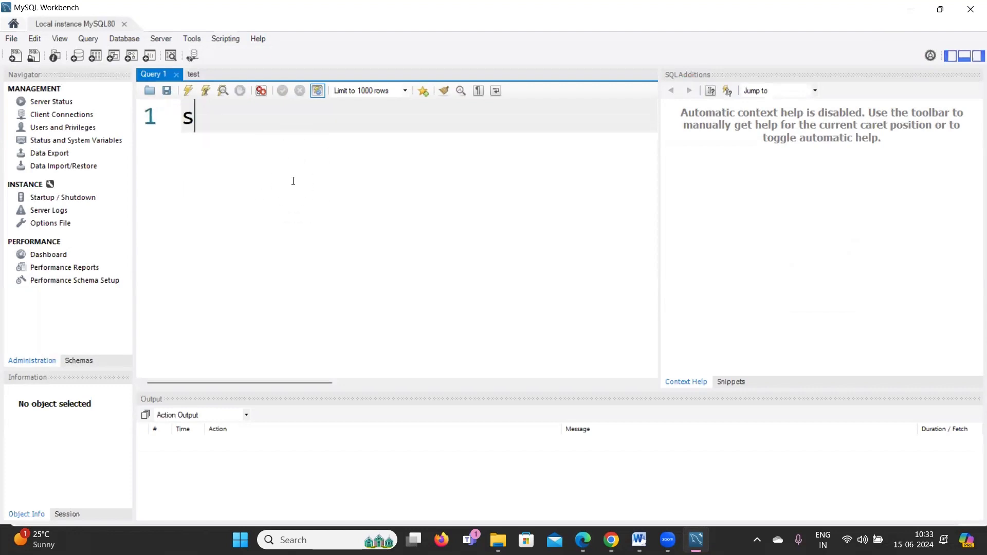
type("how data")
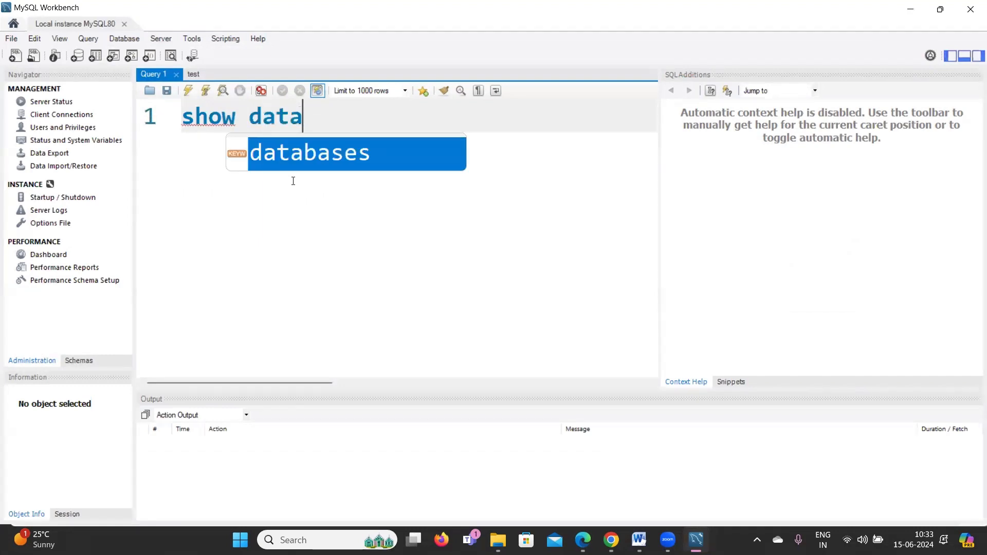
double_click(350, 161)
type(";")
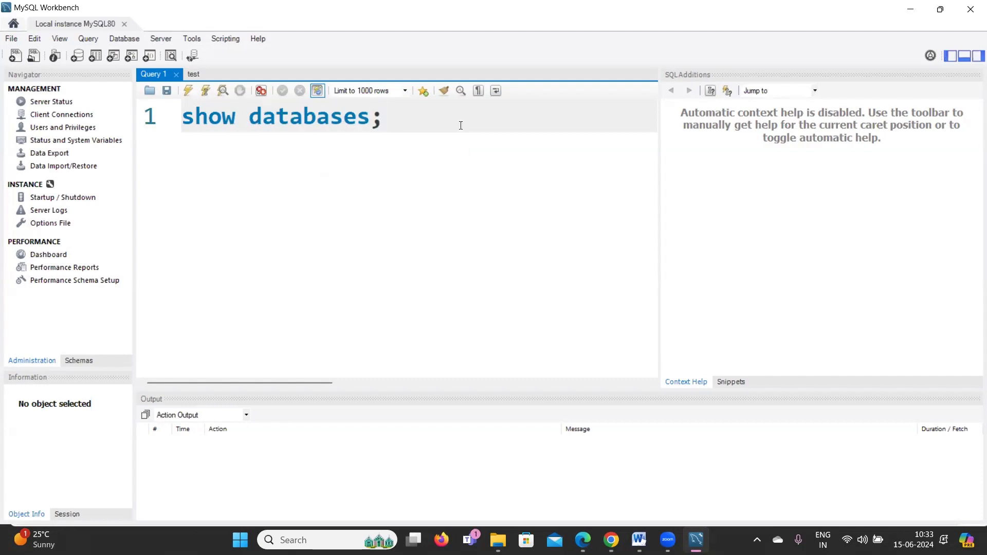
key("ctrl+a")
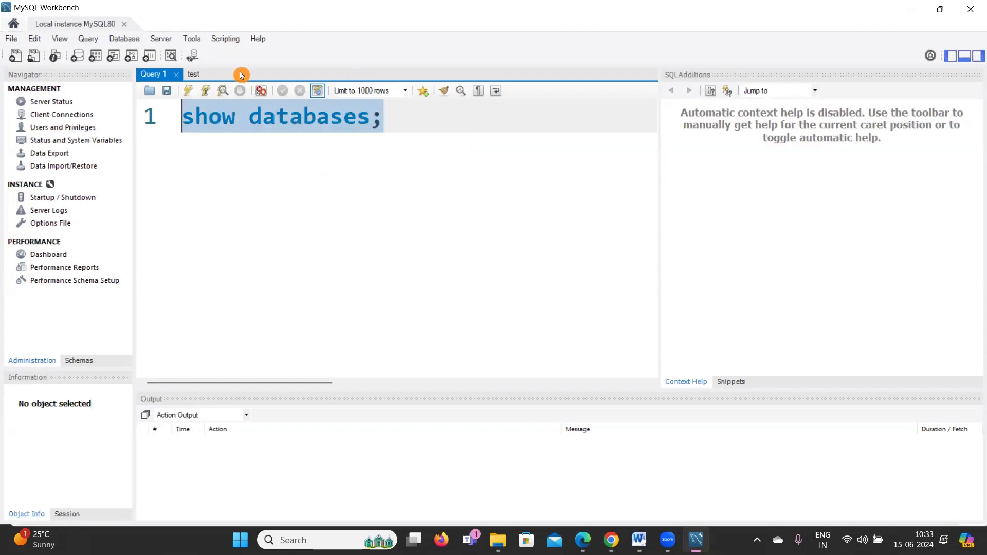
left_click(188, 92)
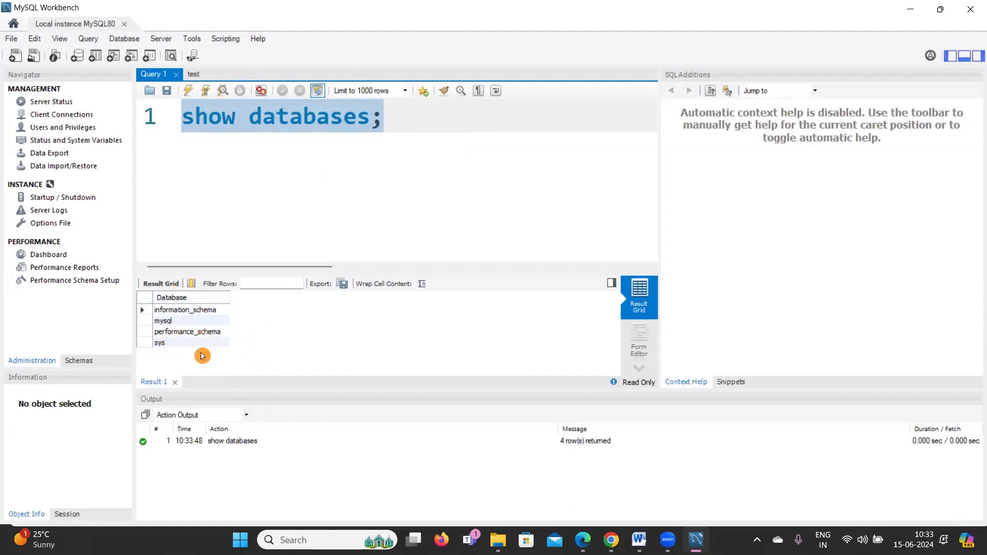
left_click(419, 131)
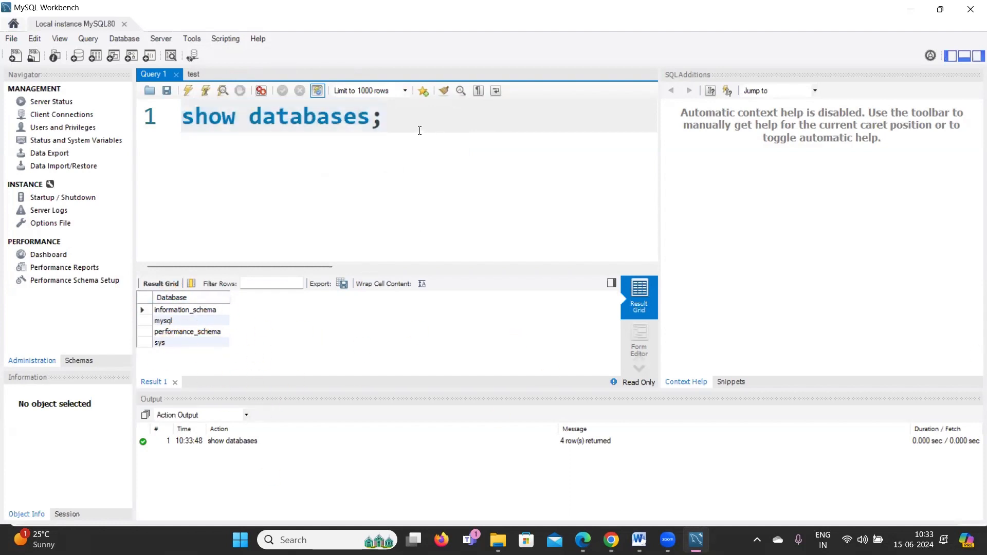
Type create database vivision; on line 2 and execute it.
key("Return")
type("cre")
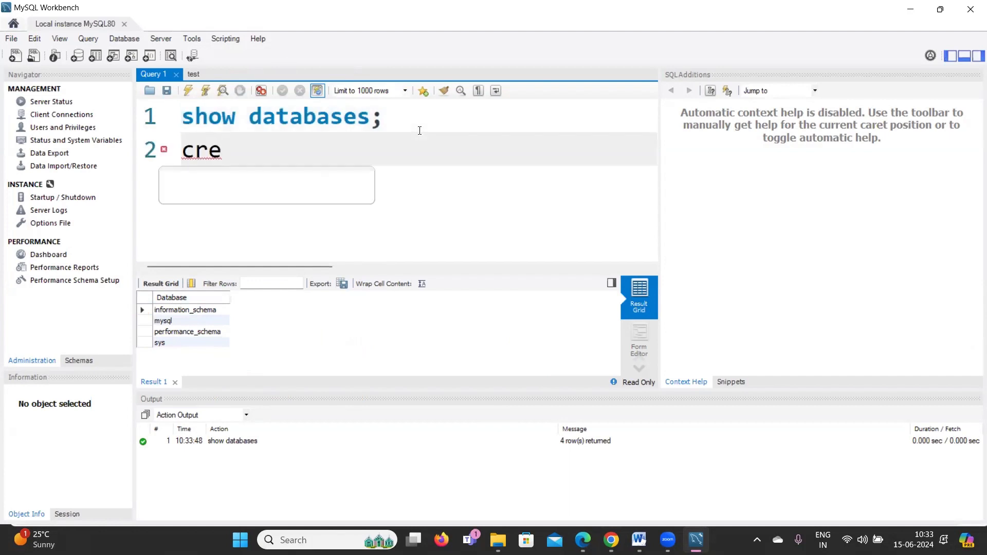
type("ate da")
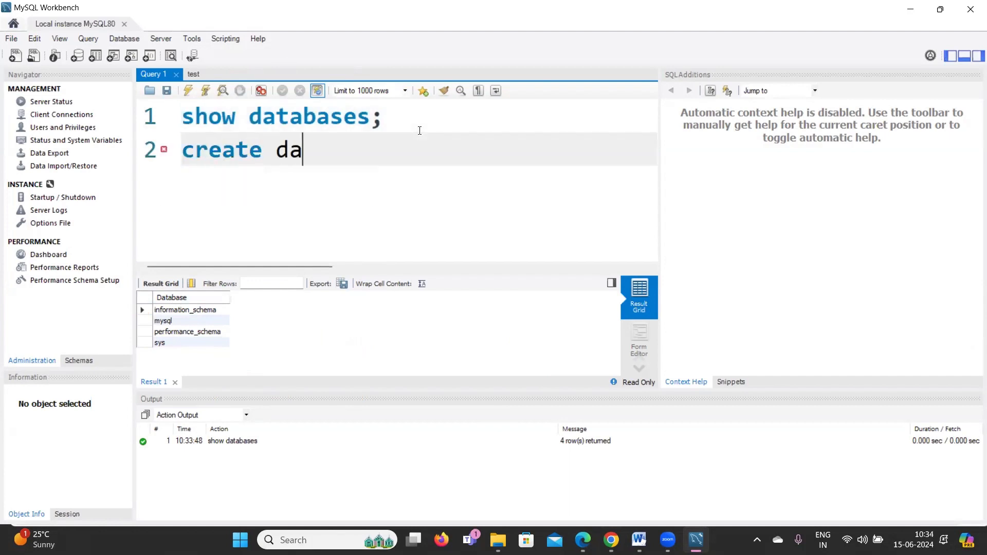
type("tabase")
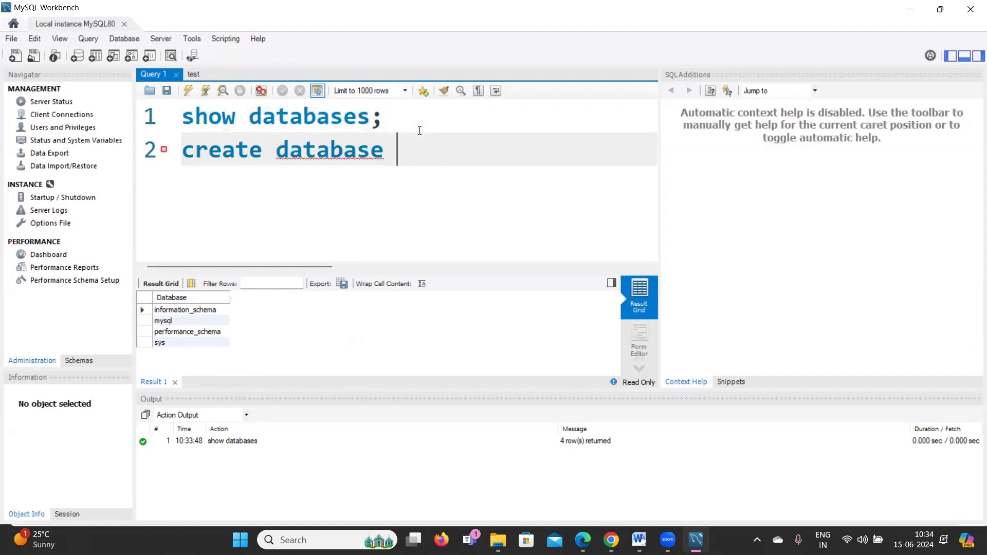
type(" vivision;")
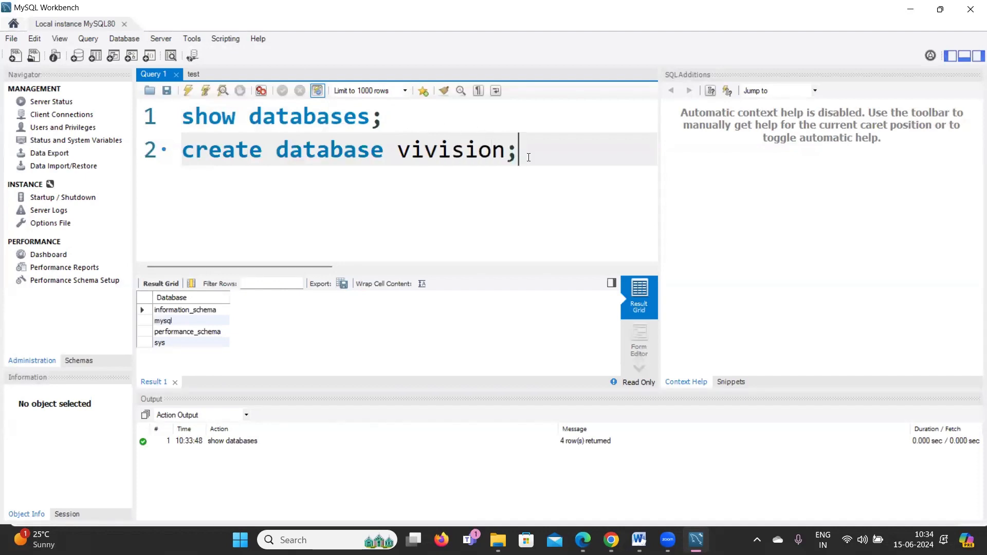
left_click(159, 154)
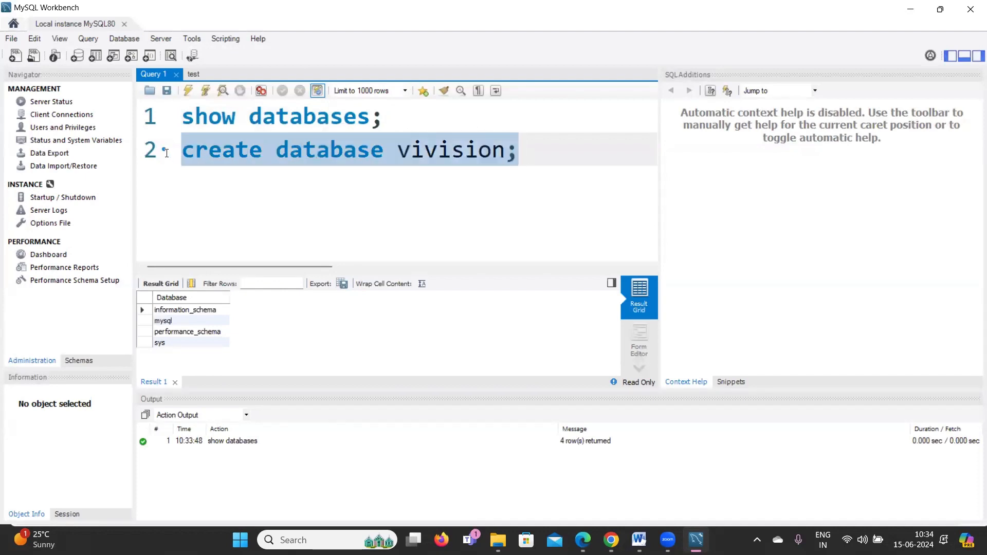
left_click(190, 91)
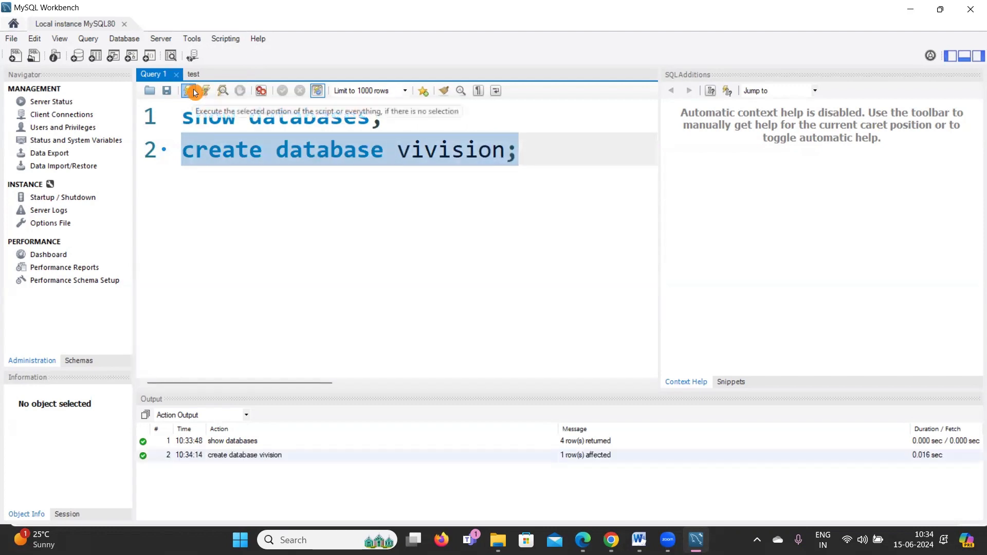
left_click(505, 134)
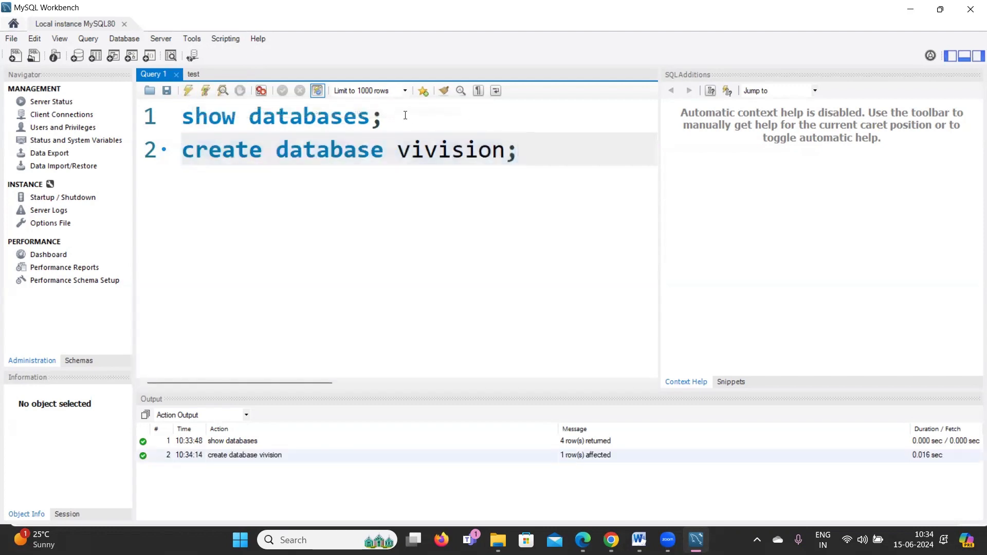
Rerun show databases; and check the new vivision row among five databases.
left_click_drag(405, 115, 183, 115)
left_click(188, 93)
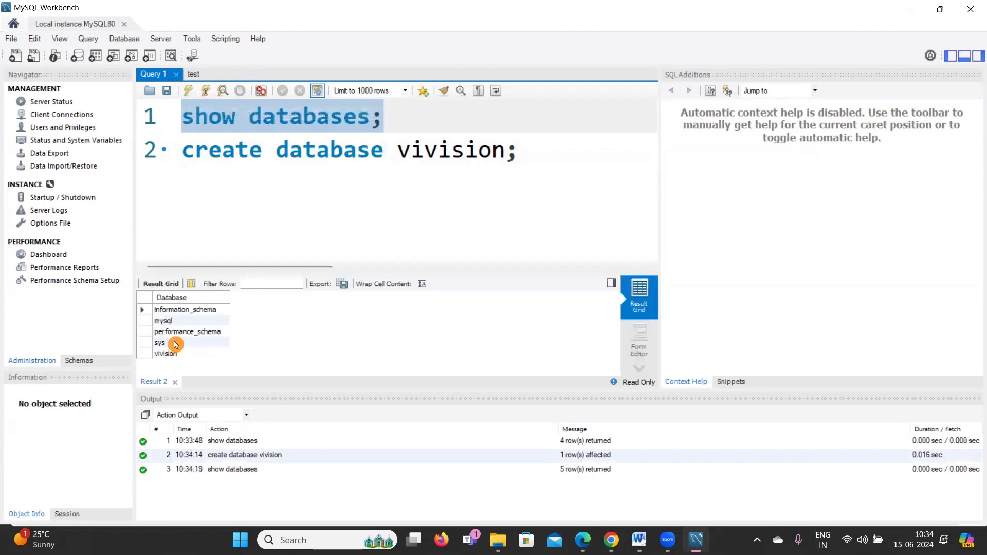
left_click(169, 354)
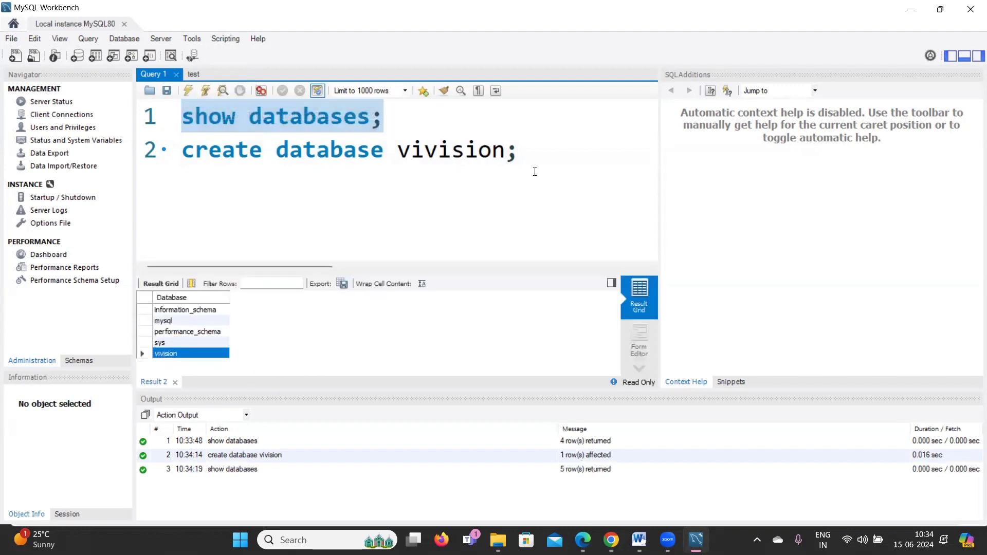
left_click(562, 159)
key("Return")
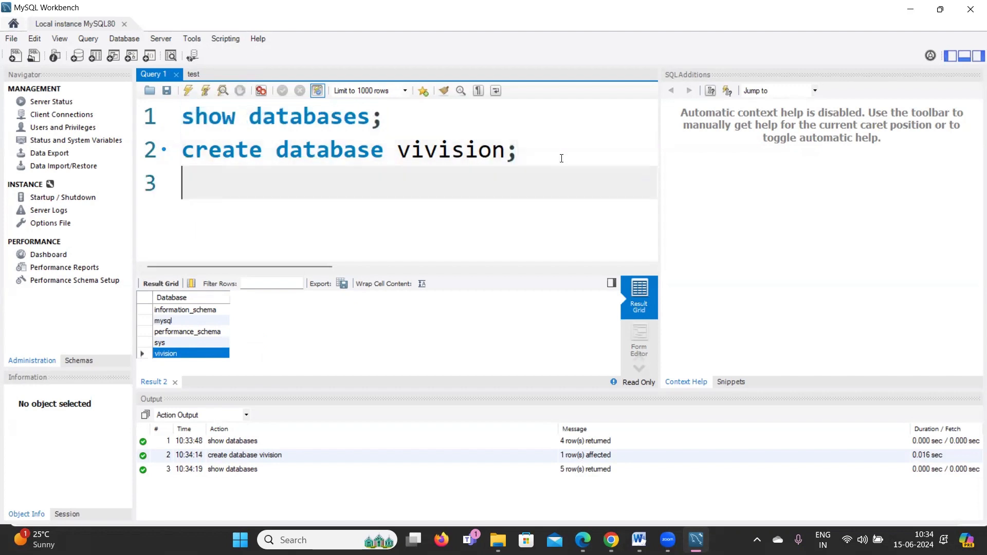
Write use vivision; on line 3 by pasting the database name, and execute it.
type("use")
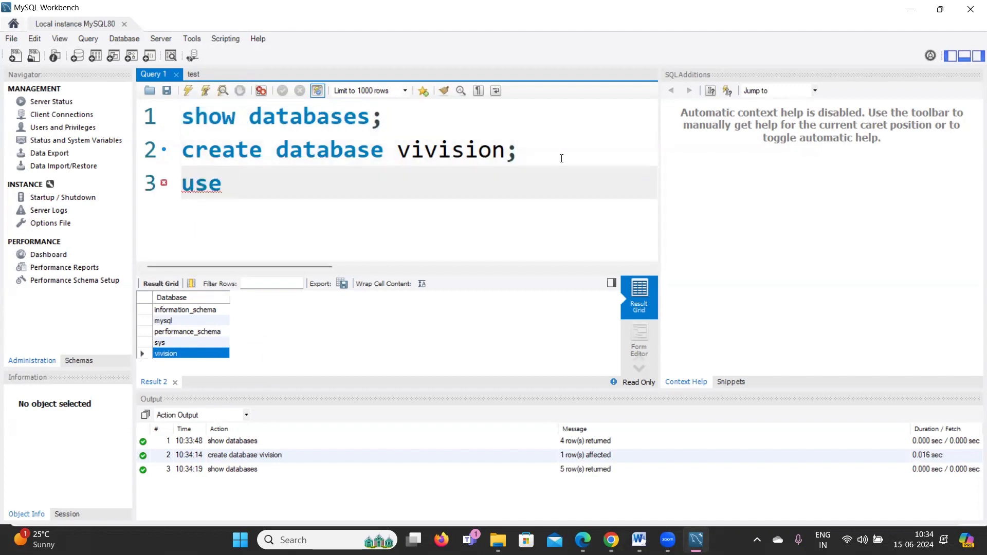
type(" data")
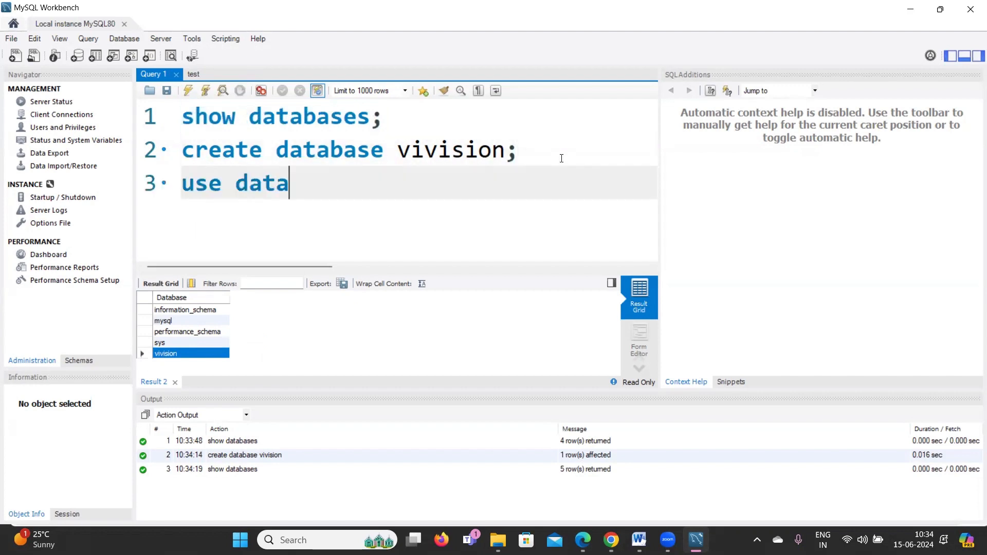
key("BackSpace")
key("BackSpace")
key("BackSpace")
key("BackSpace")
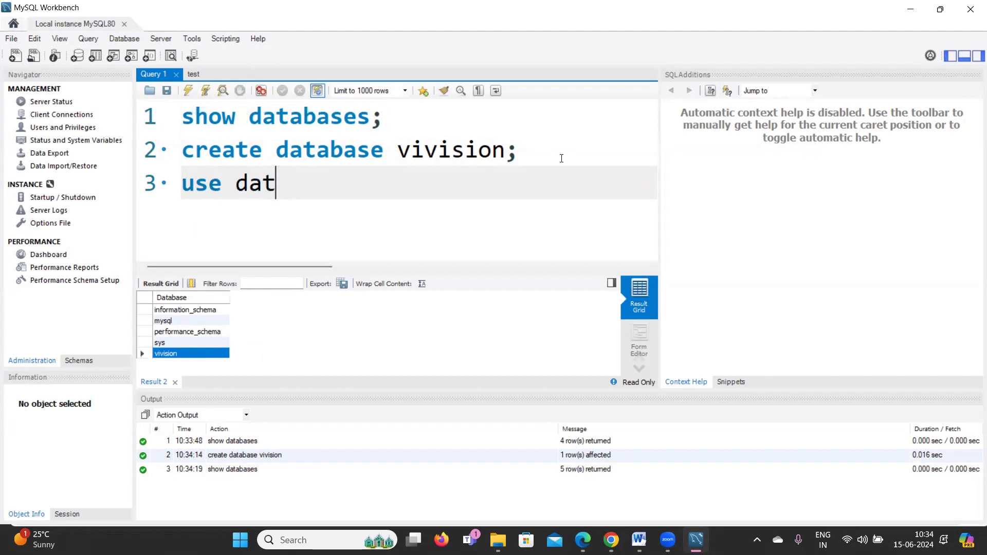
double_click(444, 150)
key("ctrl+c")
left_click(298, 196)
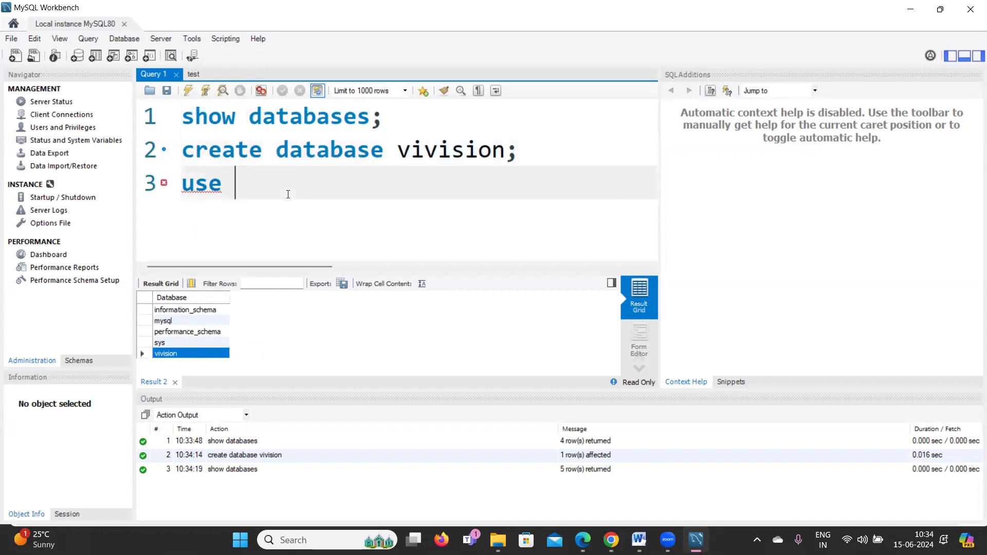
key("ctrl+v")
type(";")
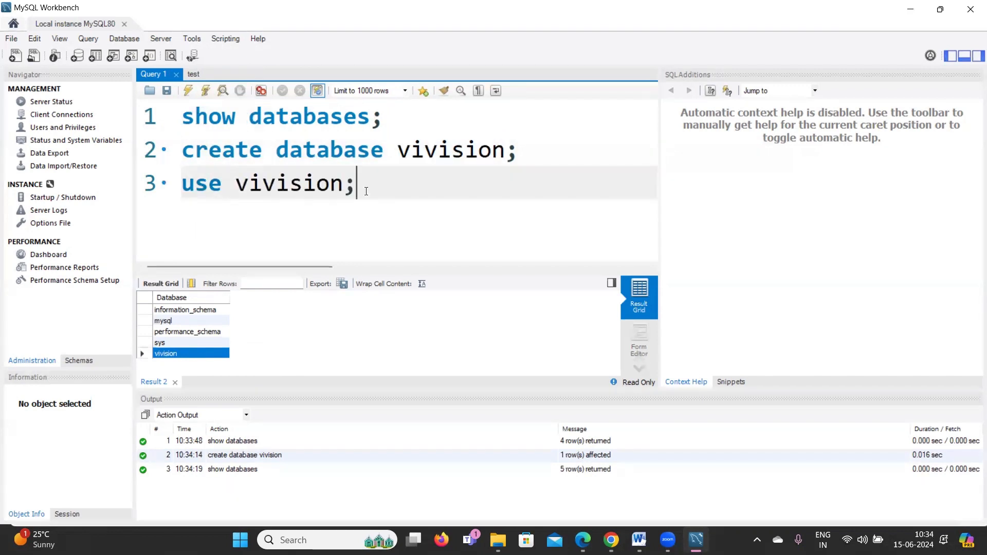
left_click_drag(357, 184, 181, 184)
left_click(188, 89)
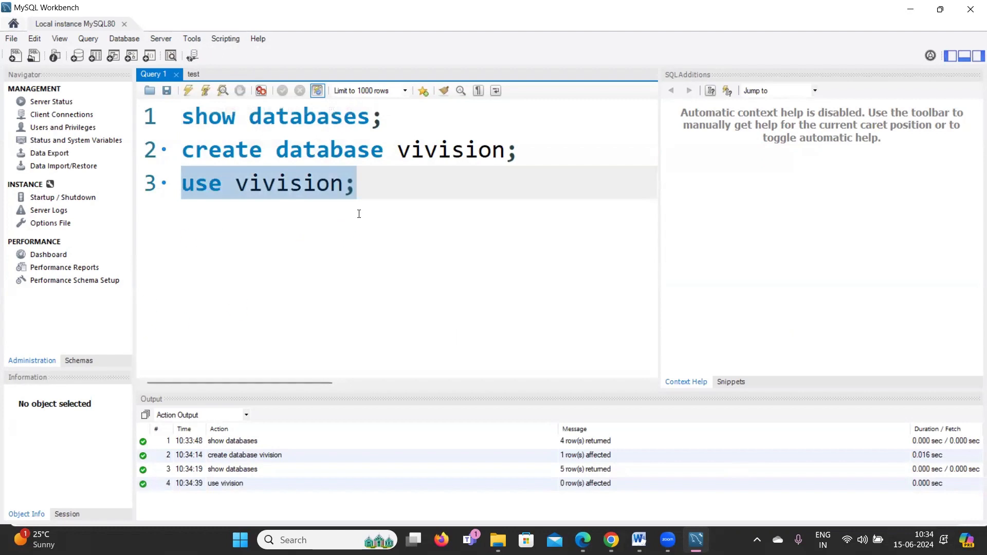
left_click(373, 196)
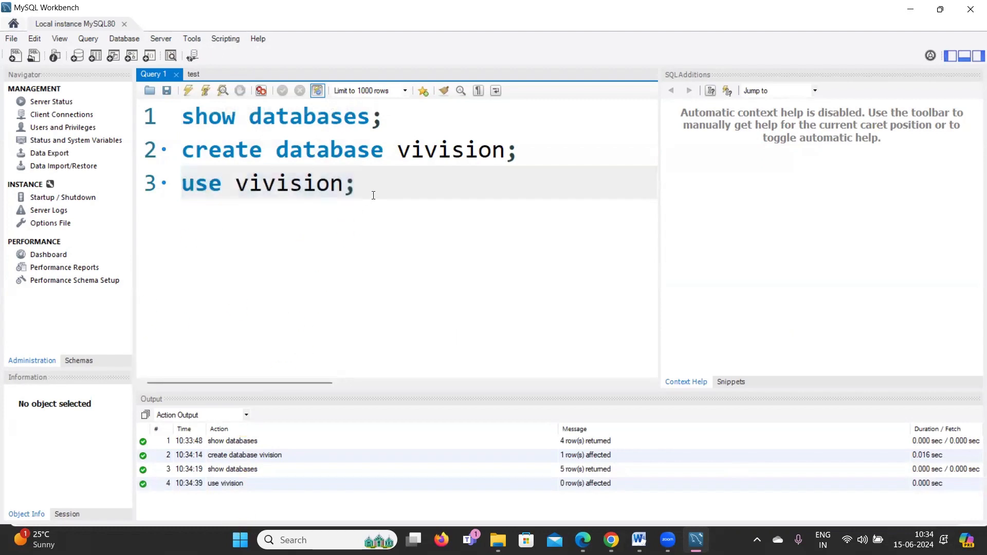
key("Return")
key("Return")
Run show tables; on line 5, getting an empty Tables_in_vivision result.
type("show ")
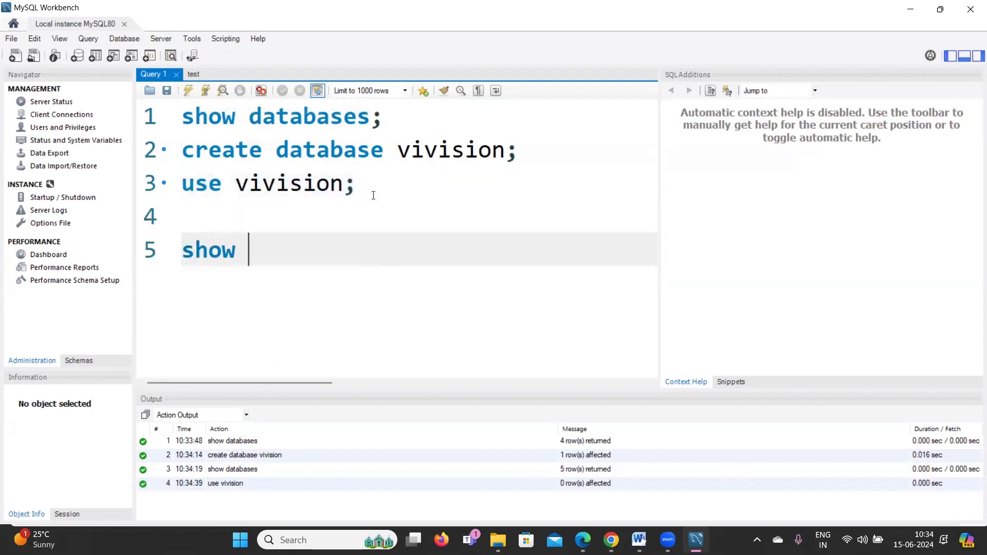
type("tables;")
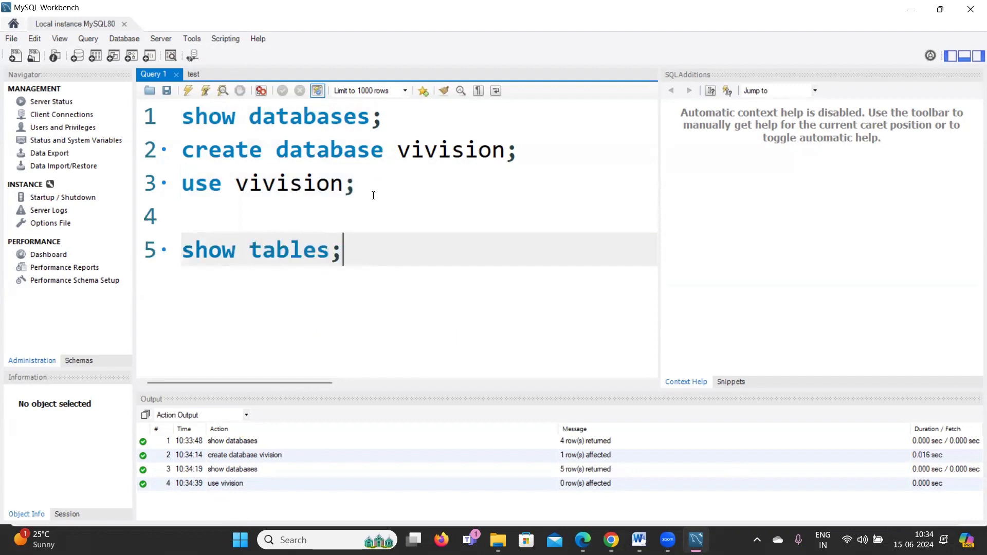
left_click_drag(350, 248, 184, 250)
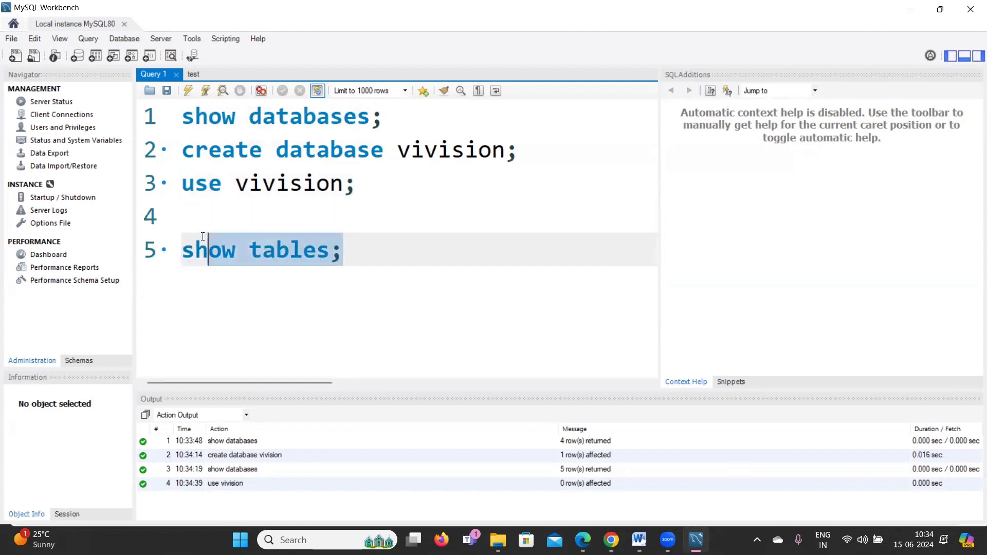
left_click(188, 93)
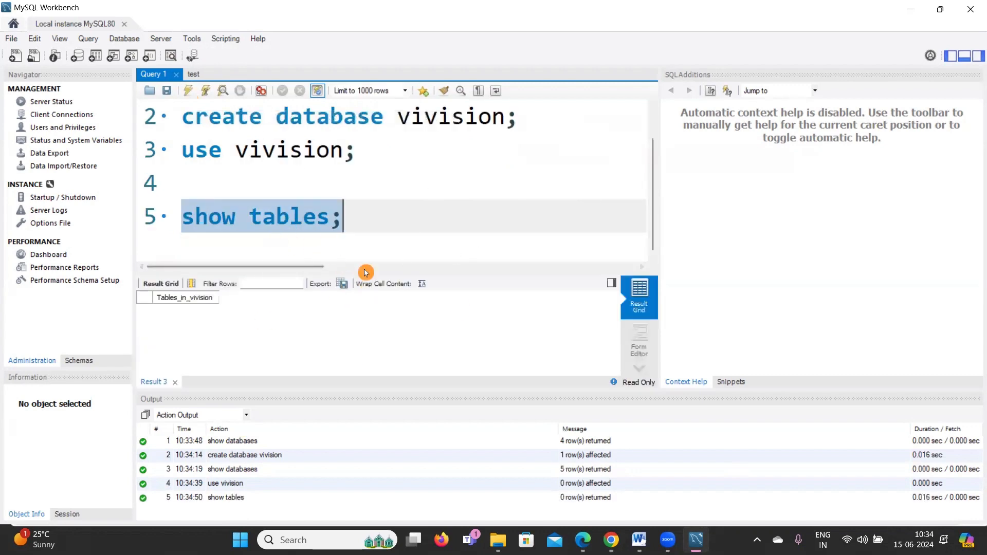
left_click(361, 221)
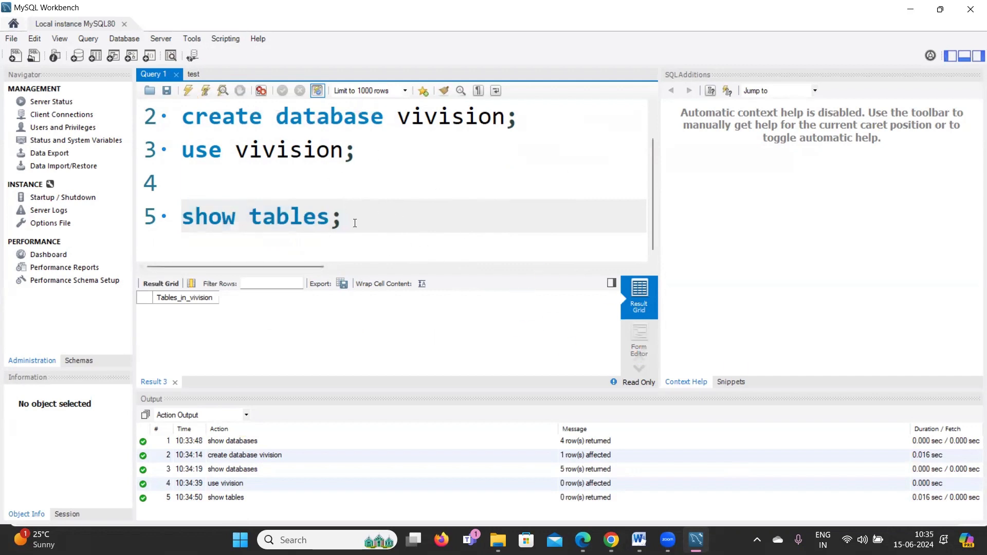
scroll(378, 222, "up", 1)
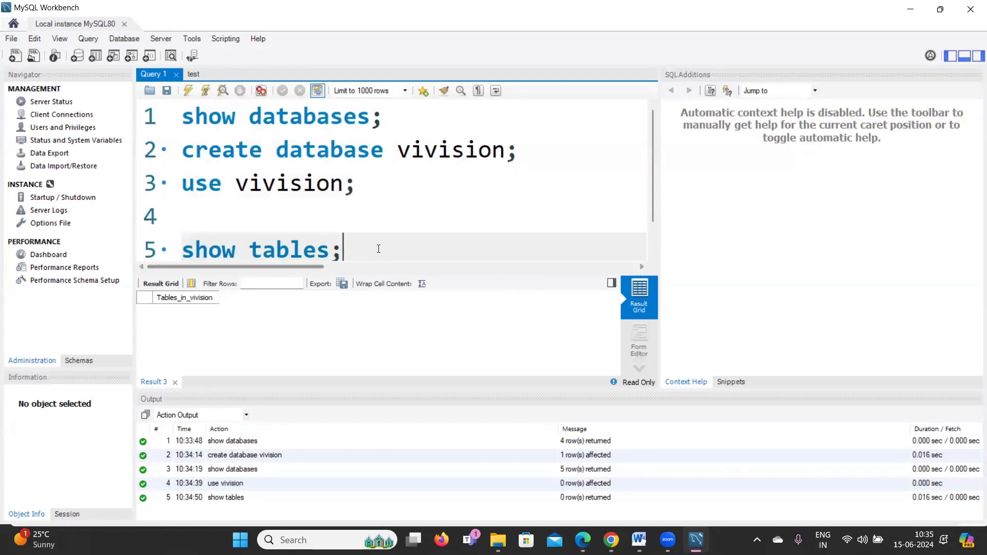
scroll(373, 250, "down", 1)
scroll(300, 187, "up", 1)
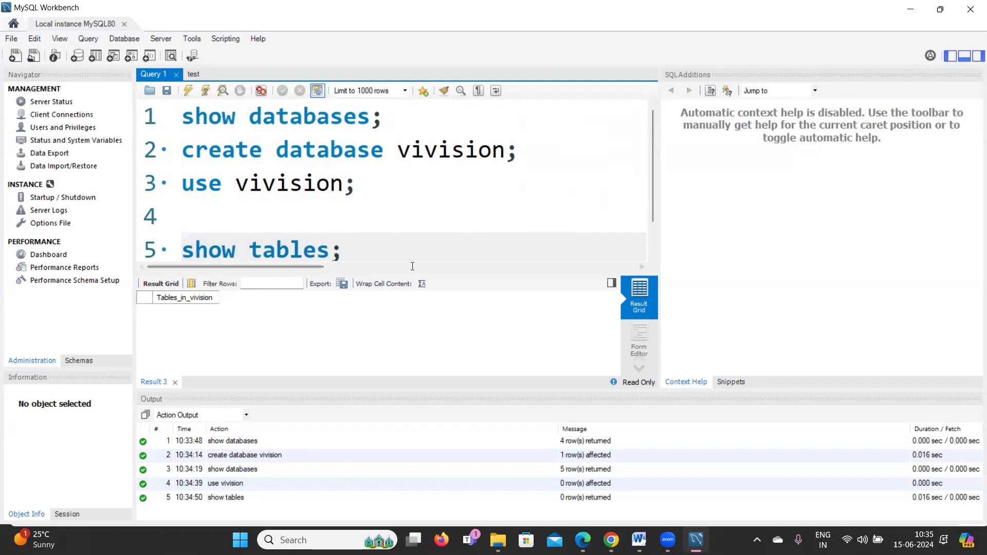
scroll(396, 234, "down", 1)
Type create table test (id int); on line 7, correcting the misspelt create.
key("Return")
key("Return")
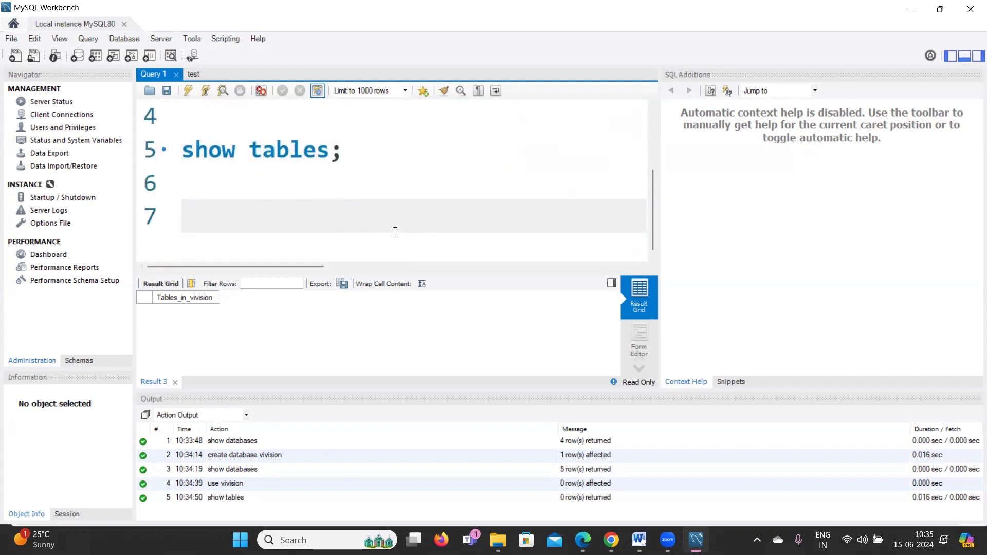
type("cret")
key("BackSpace")
type("a")
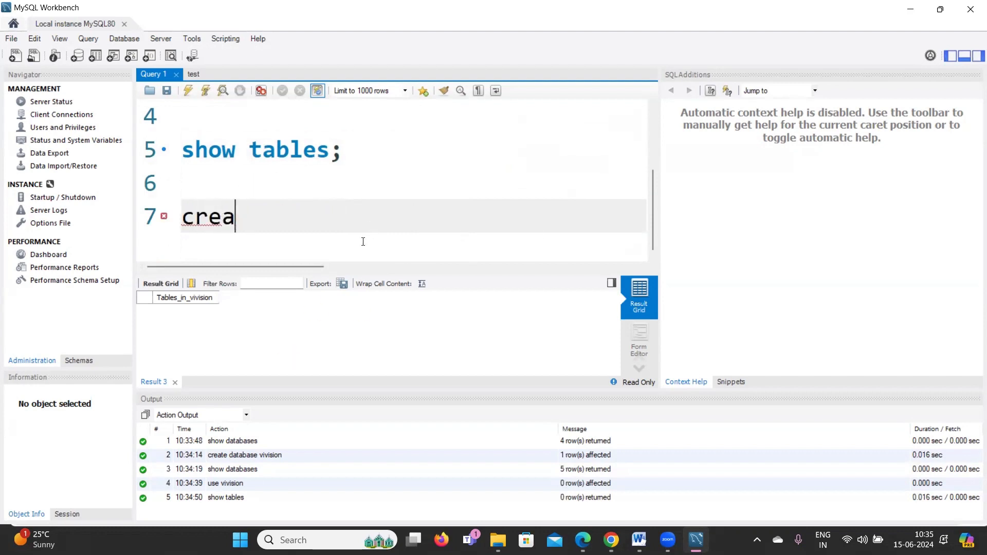
type("te table")
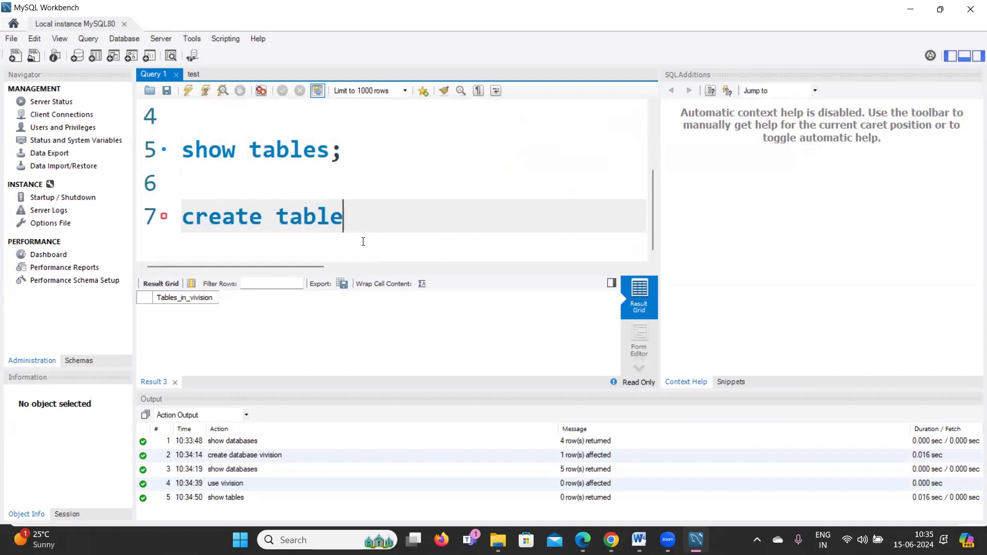
type(" test ")
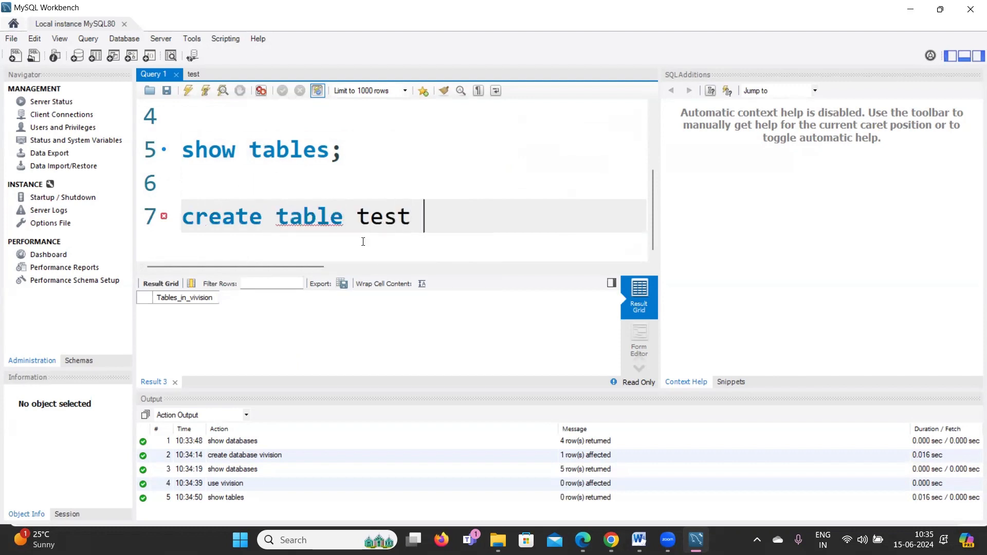
type("(")
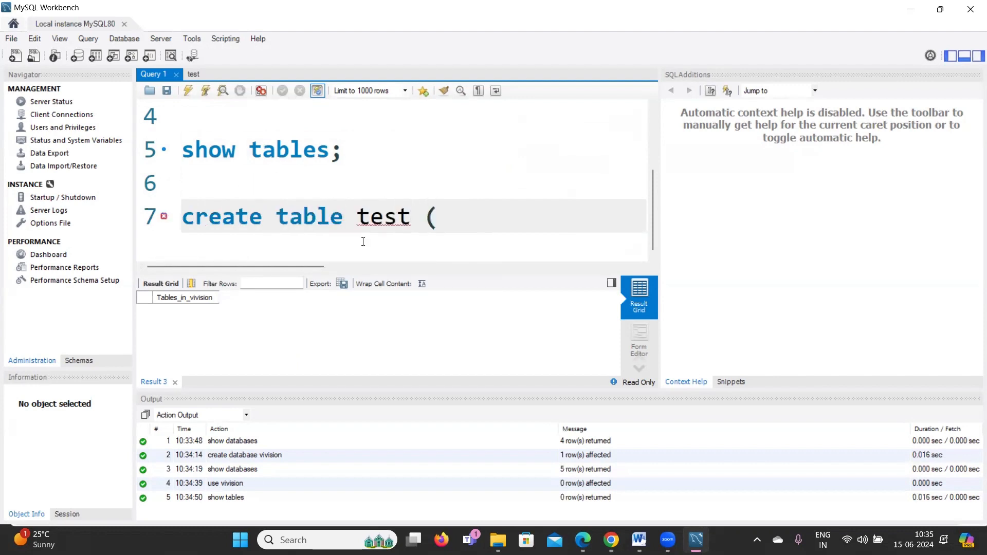
type("id int")
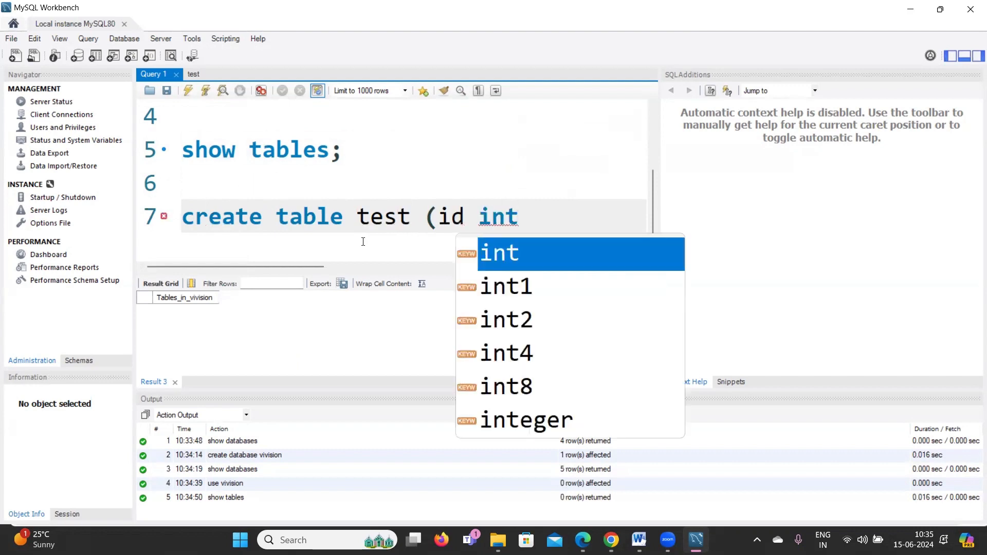
type(");")
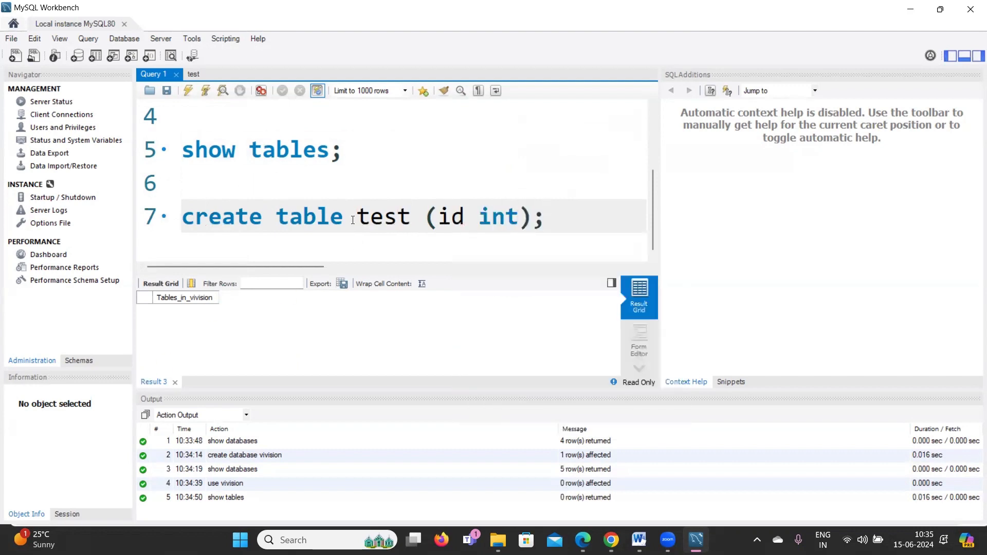
Execute create table test (id int);, then rerun show tables; to see test listed.
left_click_drag(546, 219, 181, 219)
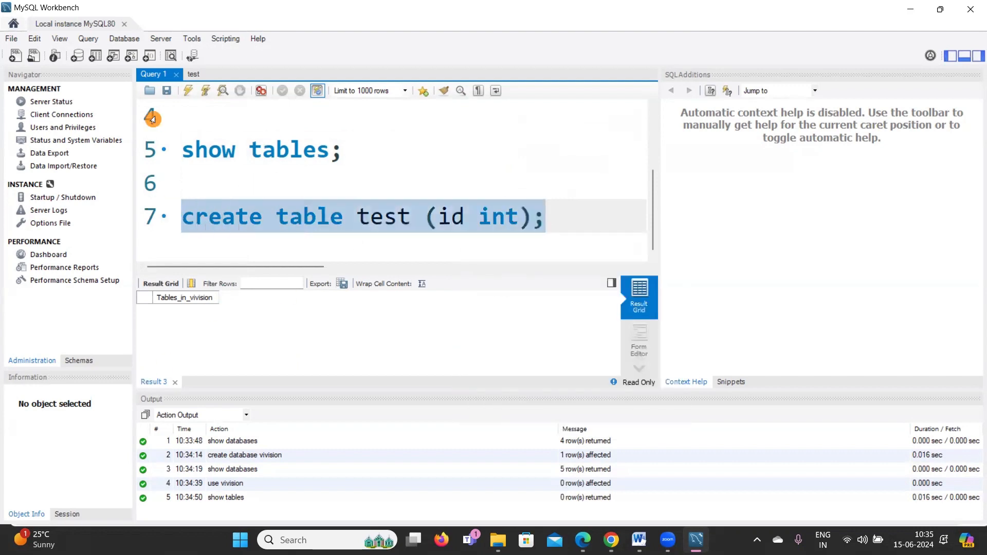
left_click(190, 94)
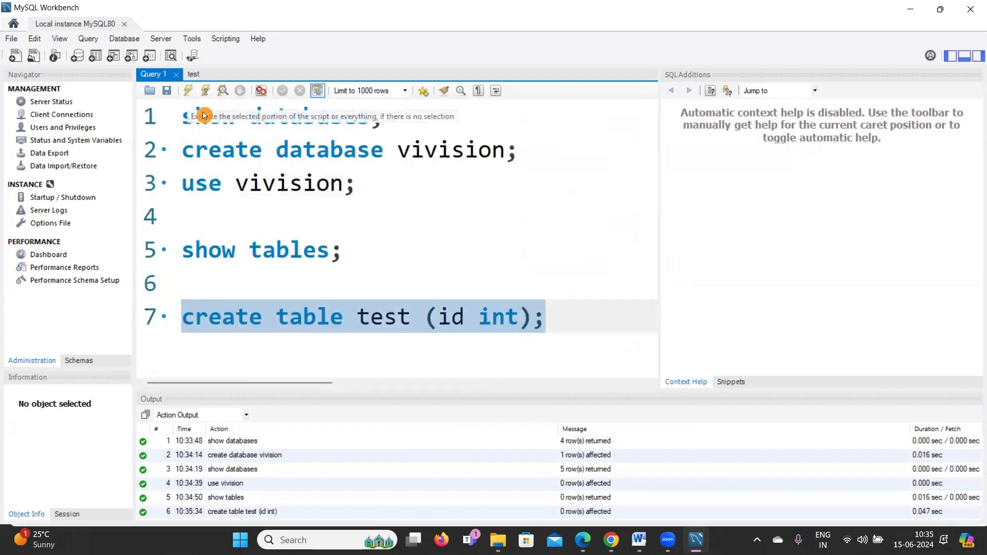
left_click_drag(368, 252, 181, 252)
left_click(189, 90)
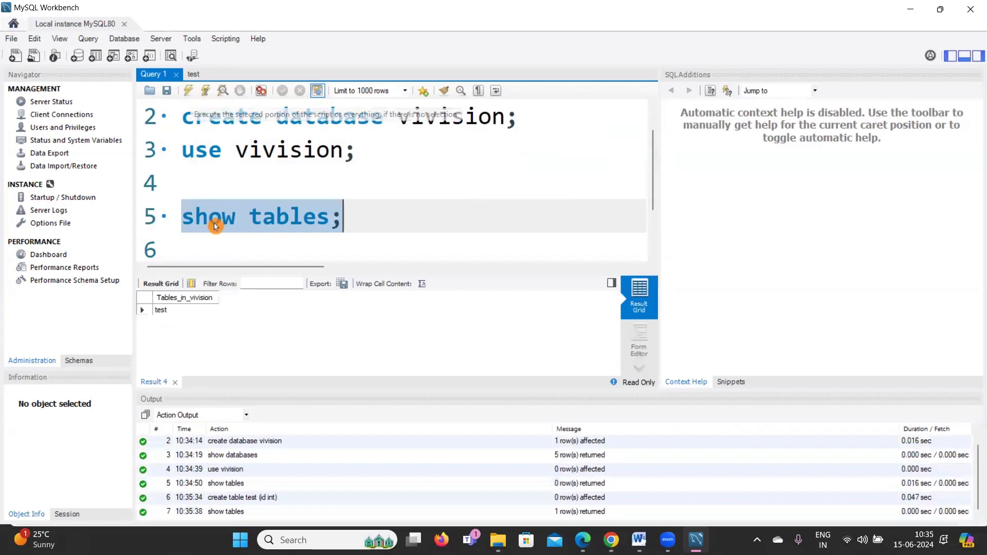
left_click(375, 221)
scroll(652, 204, "down", 2)
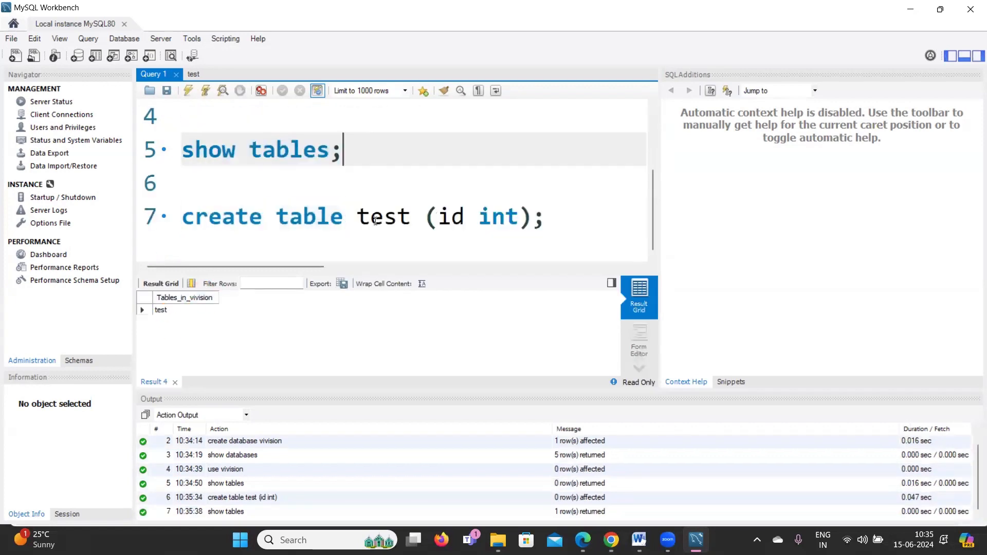
left_click(596, 225)
Type insert into test (1),(2),(3),(4); on line 9, fixing brackets and commas.
key("Return")
key("Return")
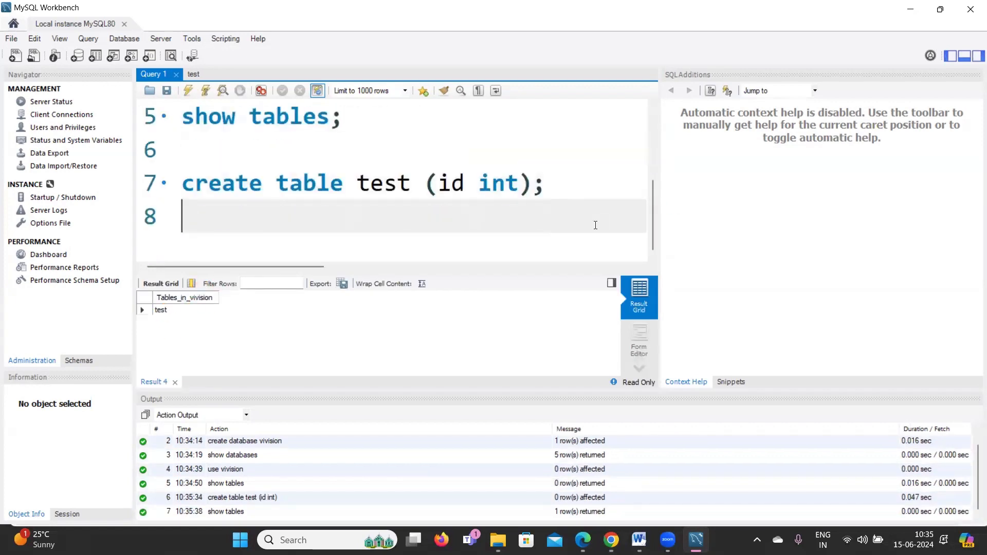
type("insert ")
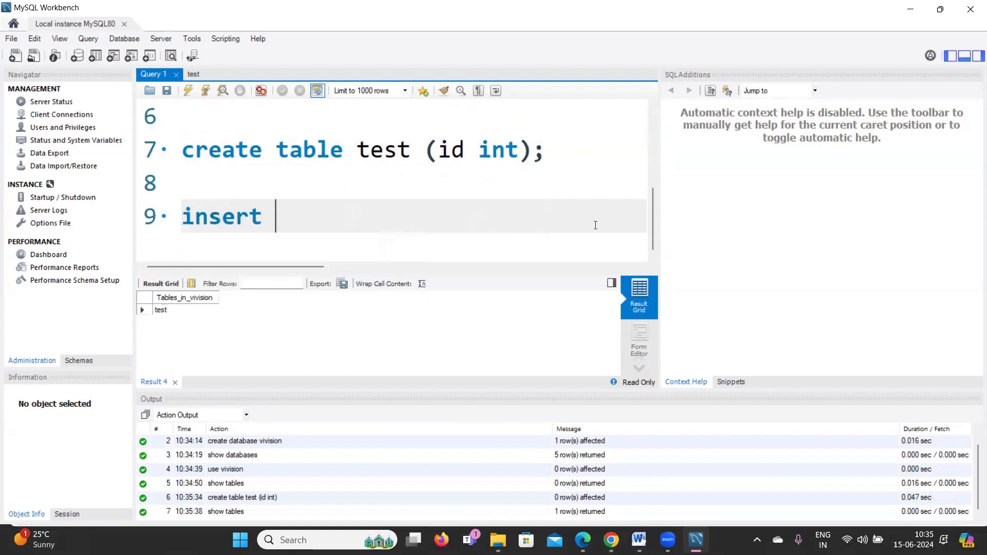
type("into te")
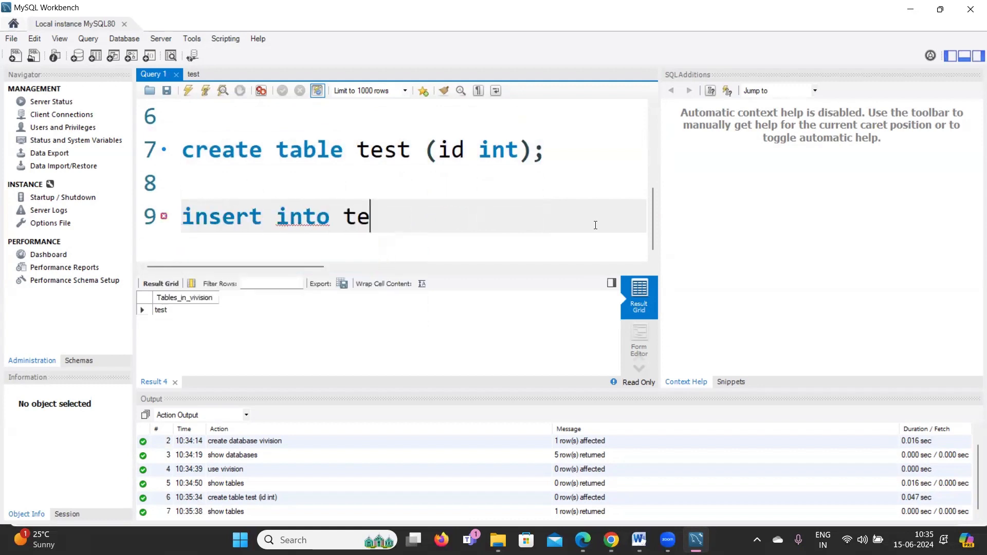
type("st (")
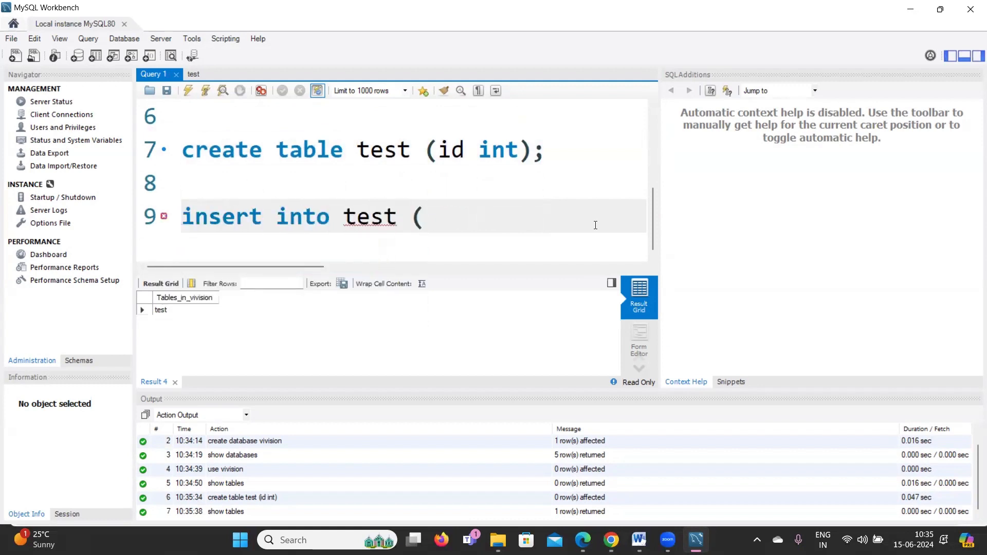
type("1)")
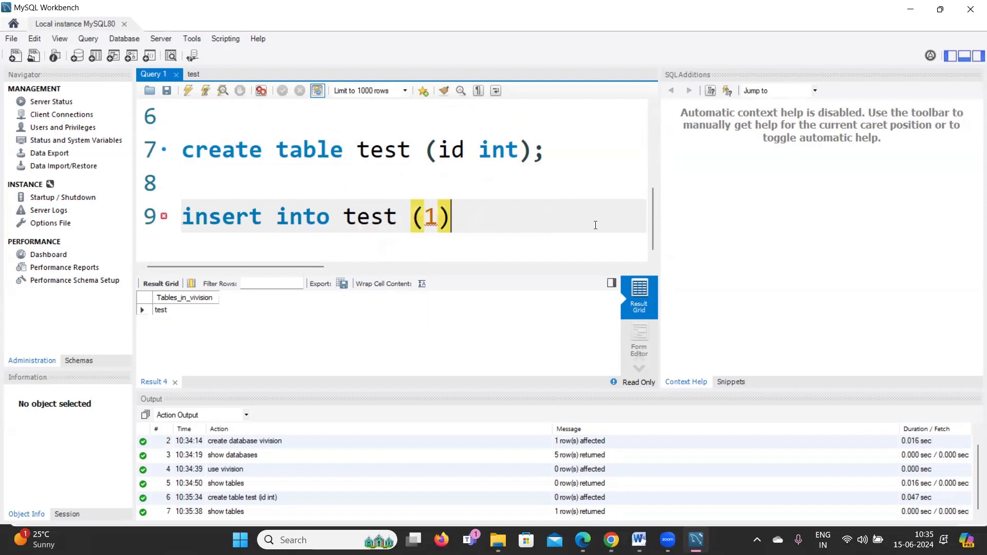
key("BackSpace")
type(",(2),(3")
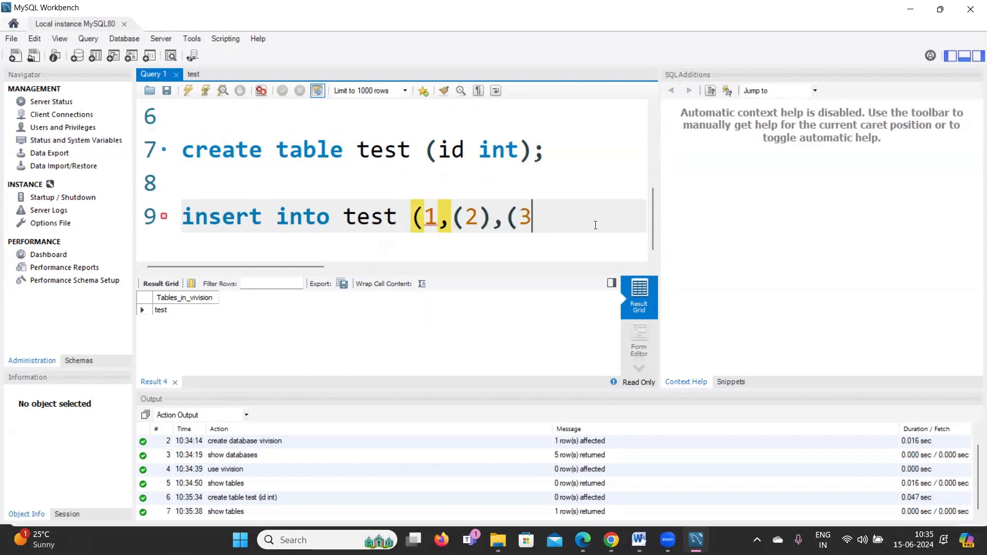
type(")(4)")
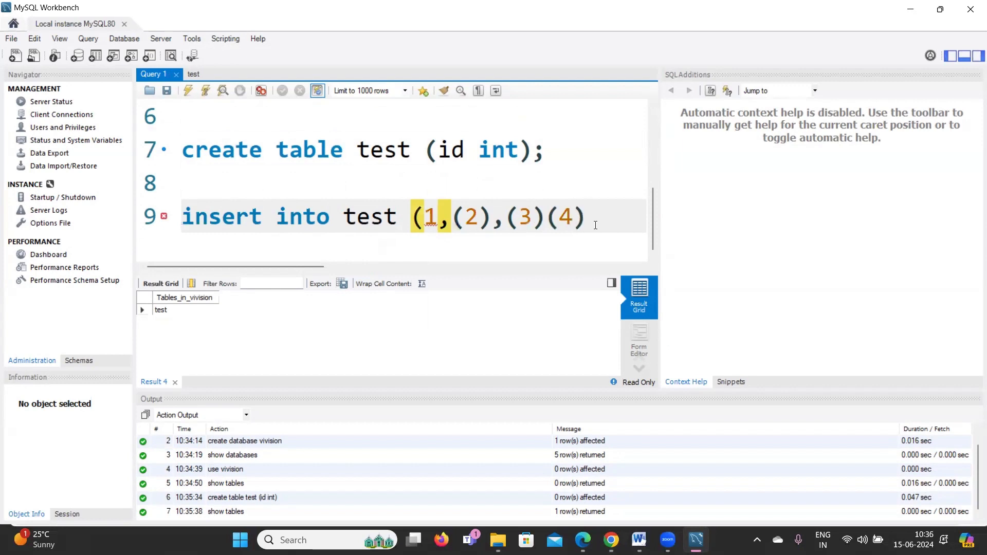
key("Left")
key("Left")
key("Left")
type(",")
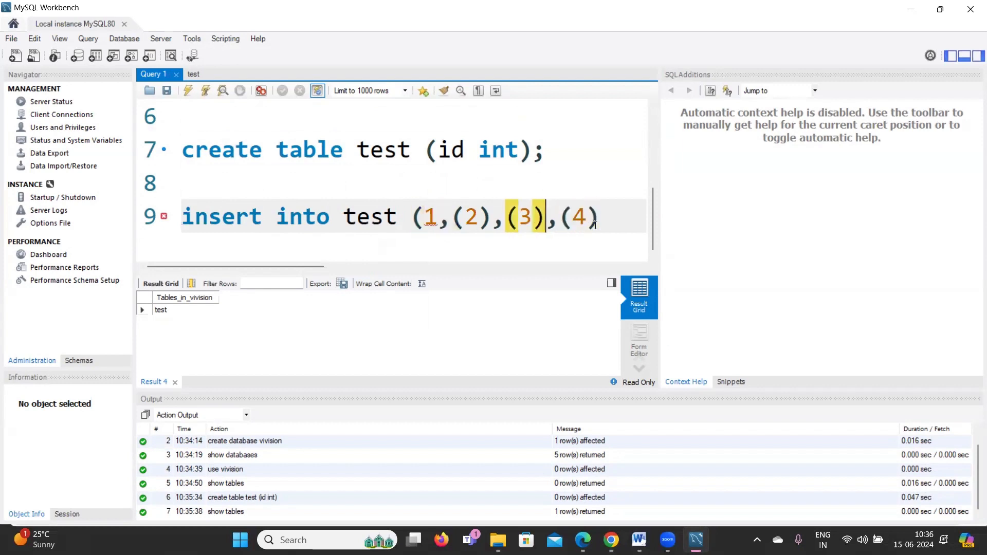
key("Left")
key("Left")
key("Left")
key("Left")
key("Left")
key("Left")
key("Left")
key("Left")
type(")")
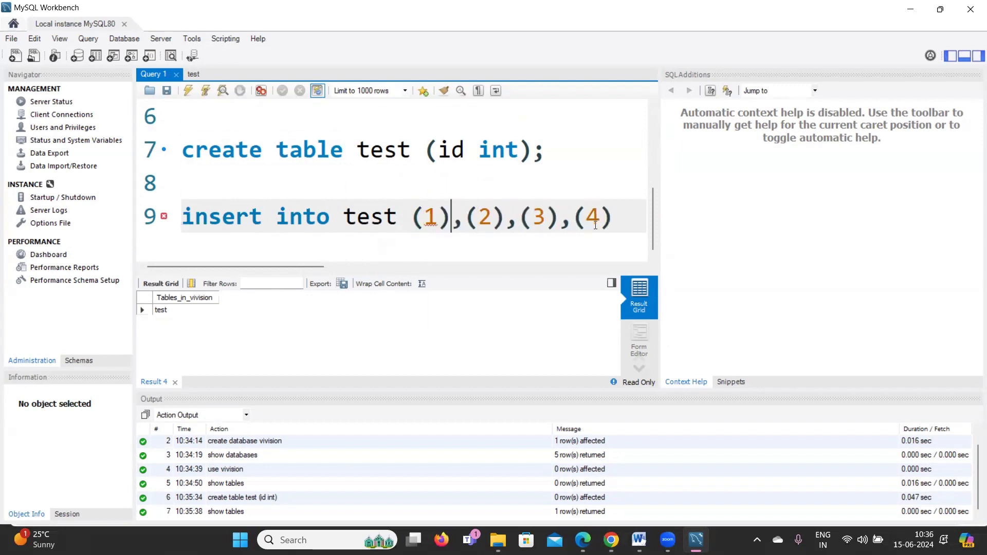
left_click(626, 213)
type(";")
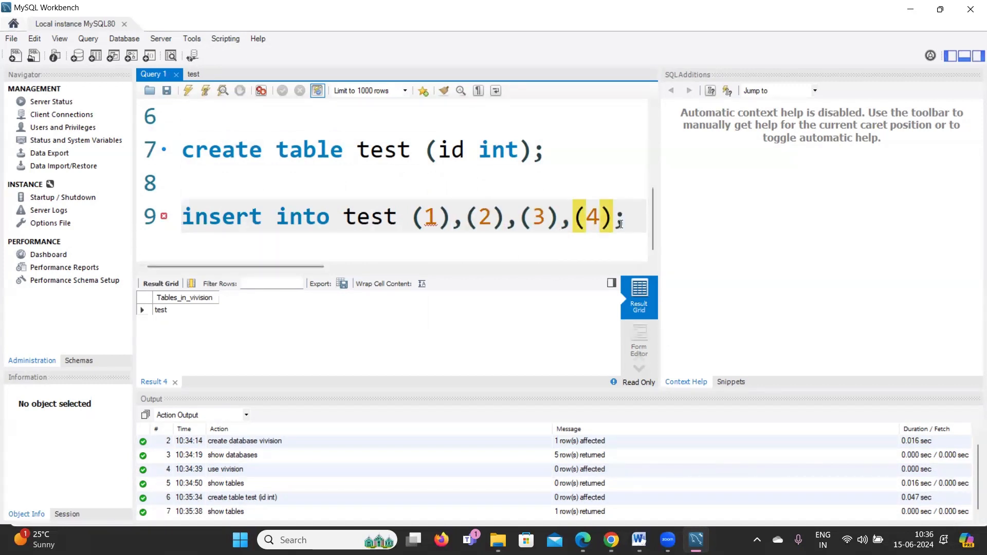
Add the values keyword before (1) in the insert statement.
mouse_move(620, 222)
left_mouse_down()
mouse_move(187, 214)
mouse_move(174, 204)
left_mouse_up()
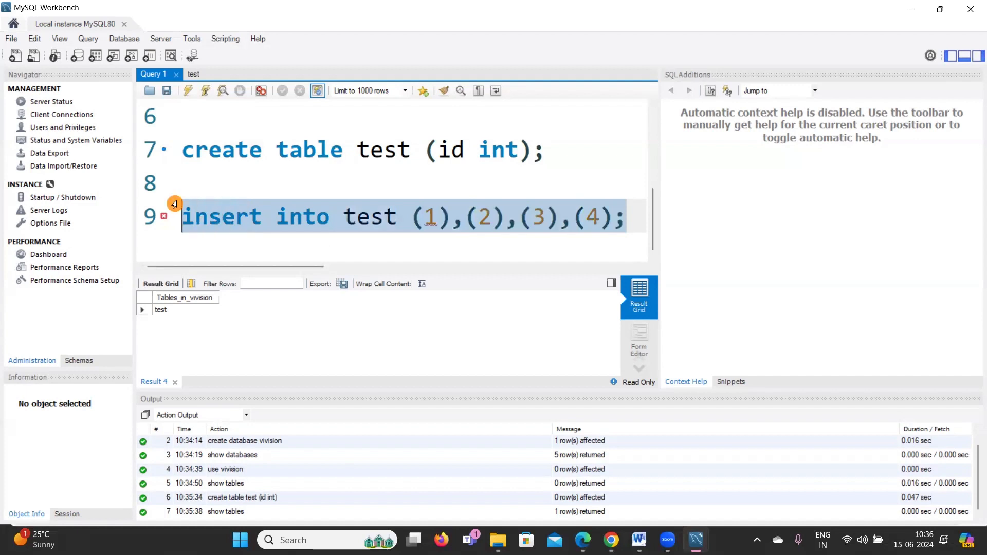
left_click(411, 216)
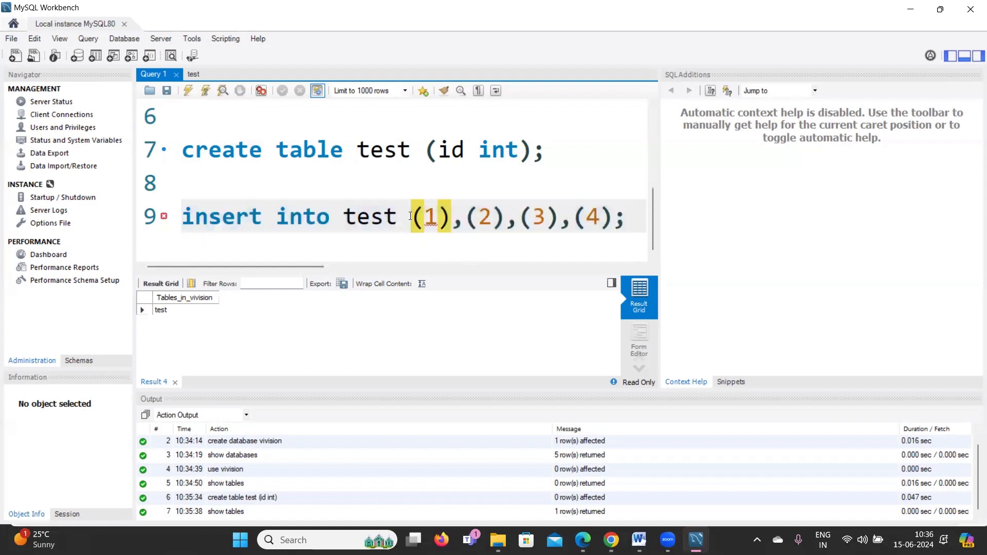
type("values")
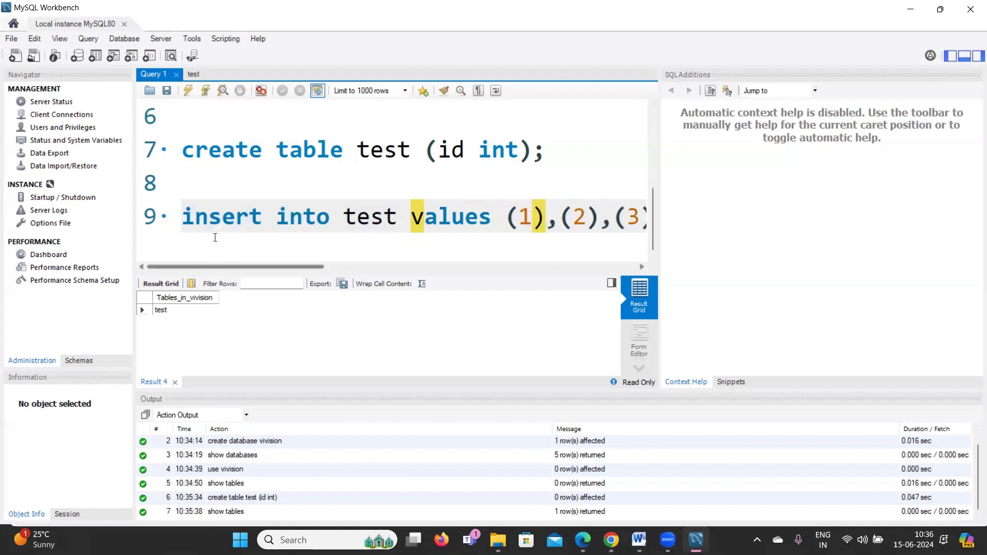
Run insert into test values (1),(2),(3),(4); to add ids 1–4, getting 4 rows affected.
left_click_drag(183, 205, 278, 250)
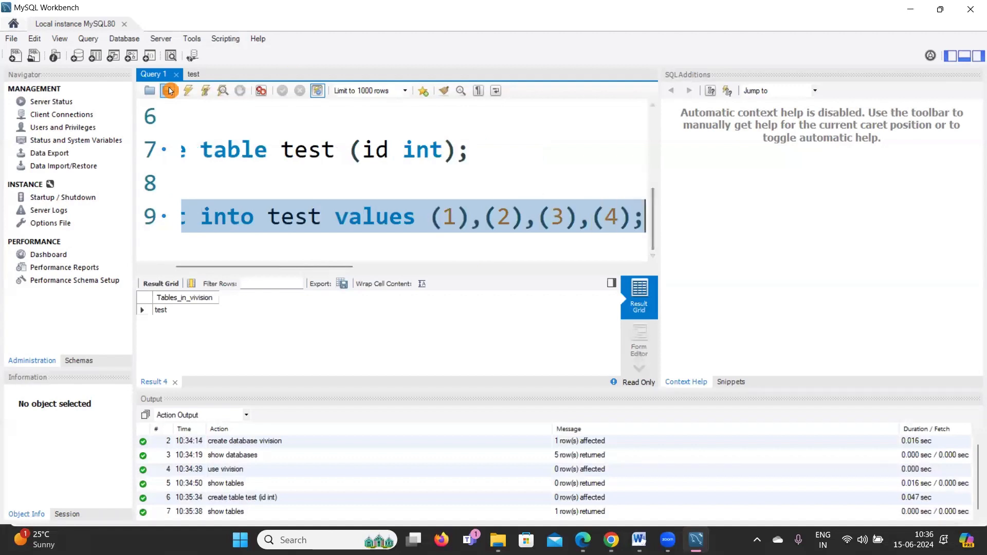
left_click(189, 91)
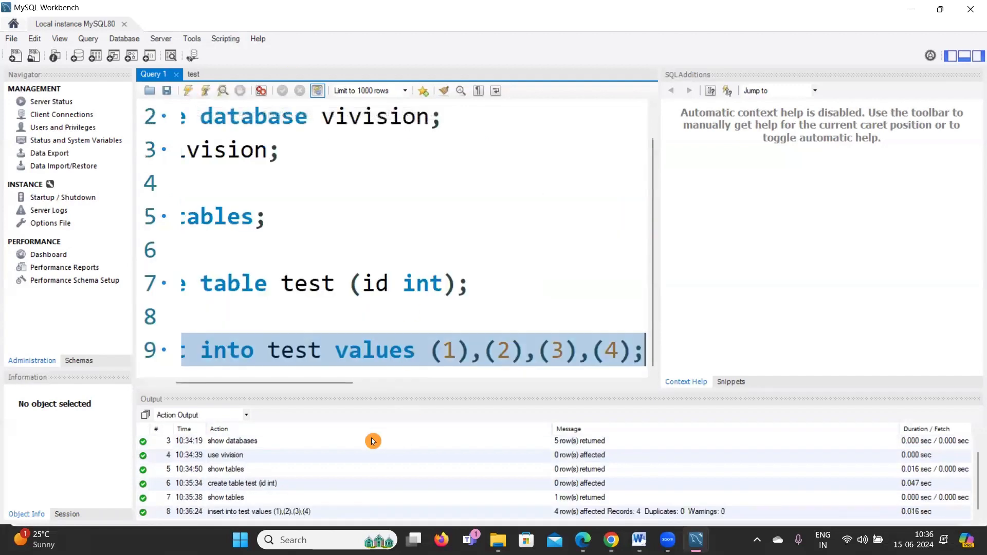
left_click(429, 284)
left_click_drag(177, 383, 145, 391)
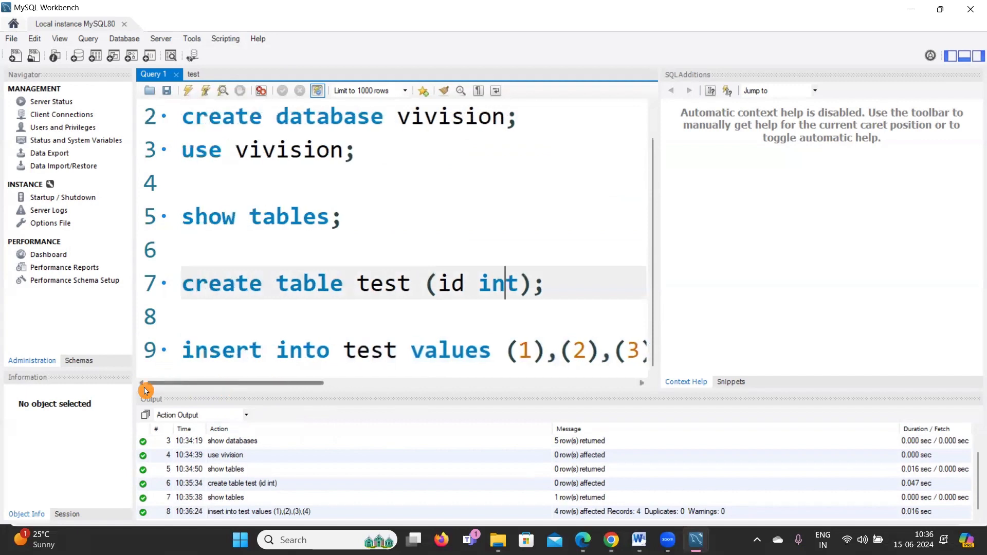
Run select * from test; on line 8 to list ids 1, 2, 3 and 4 in the result grid.
left_click(328, 328)
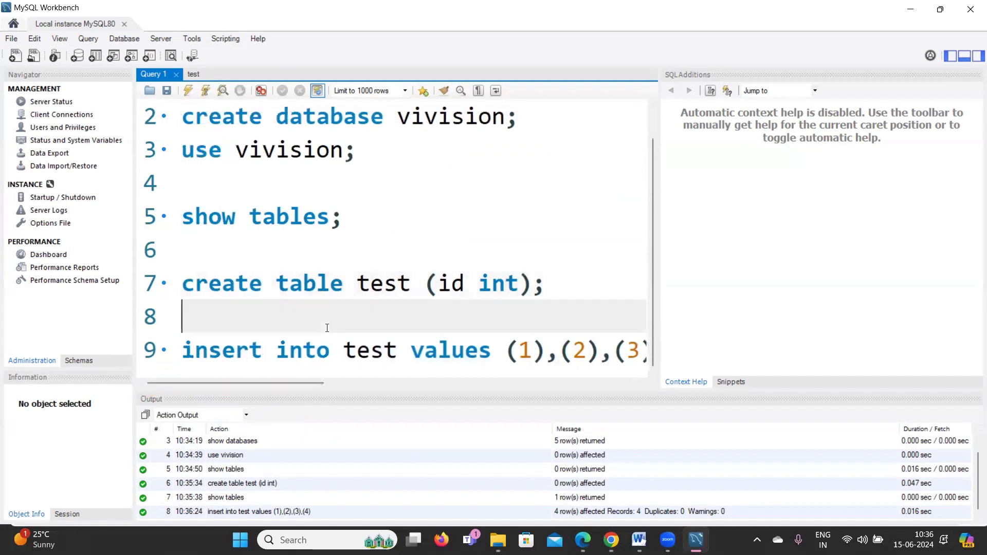
type("sele")
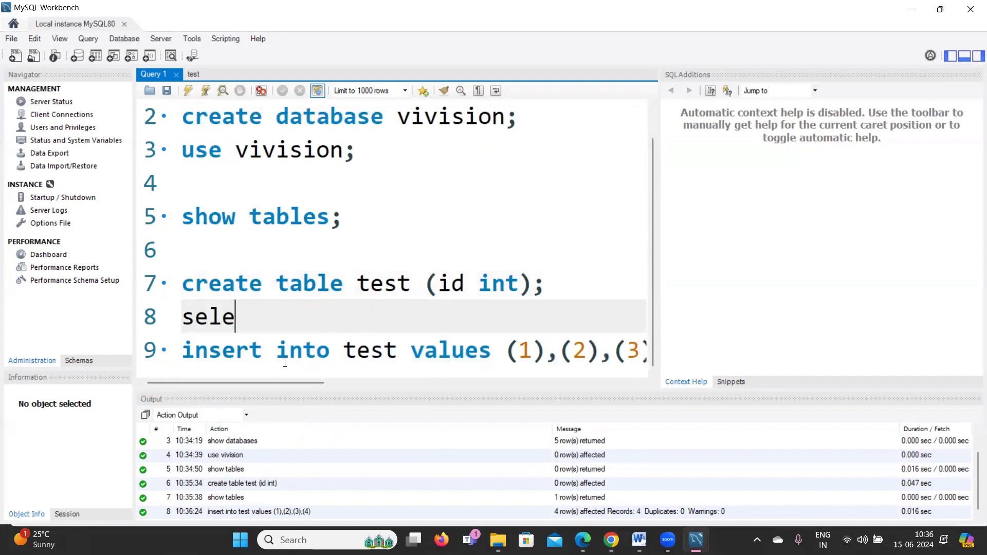
type("ct * fro")
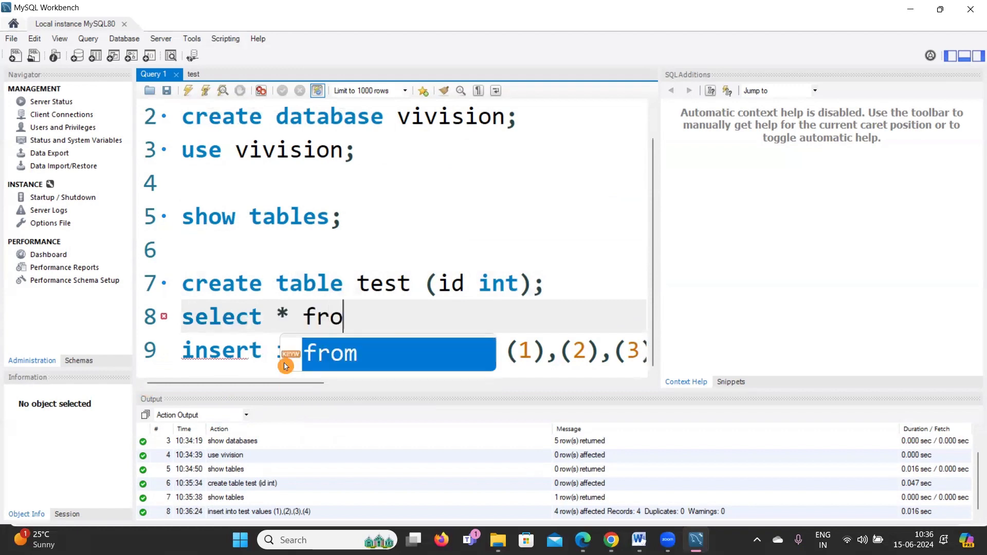
type("m test")
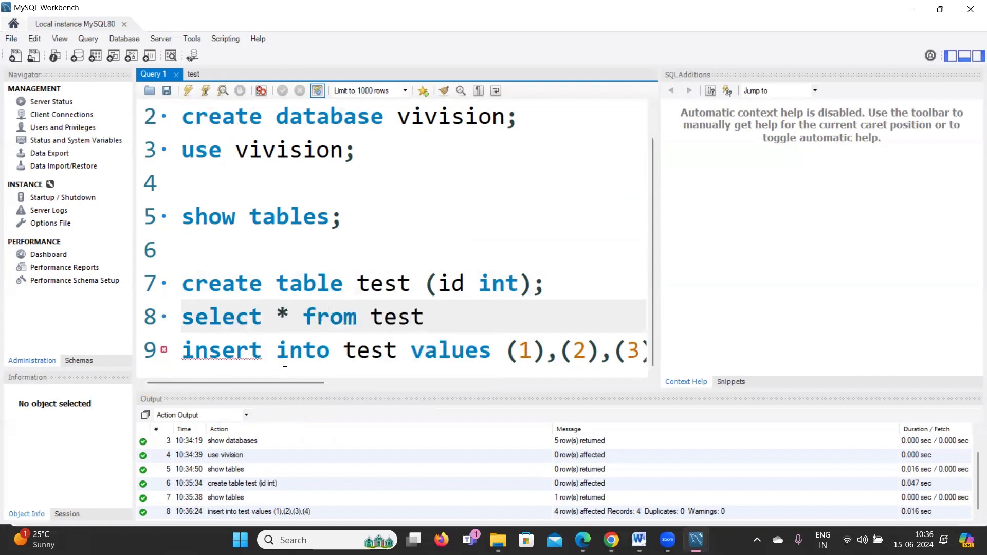
type(";")
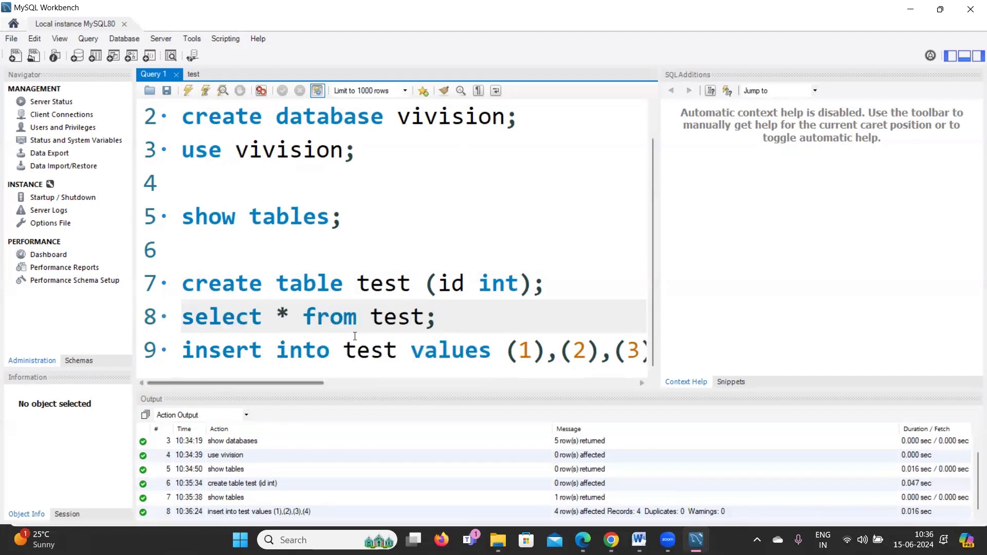
left_click_drag(438, 317, 182, 316)
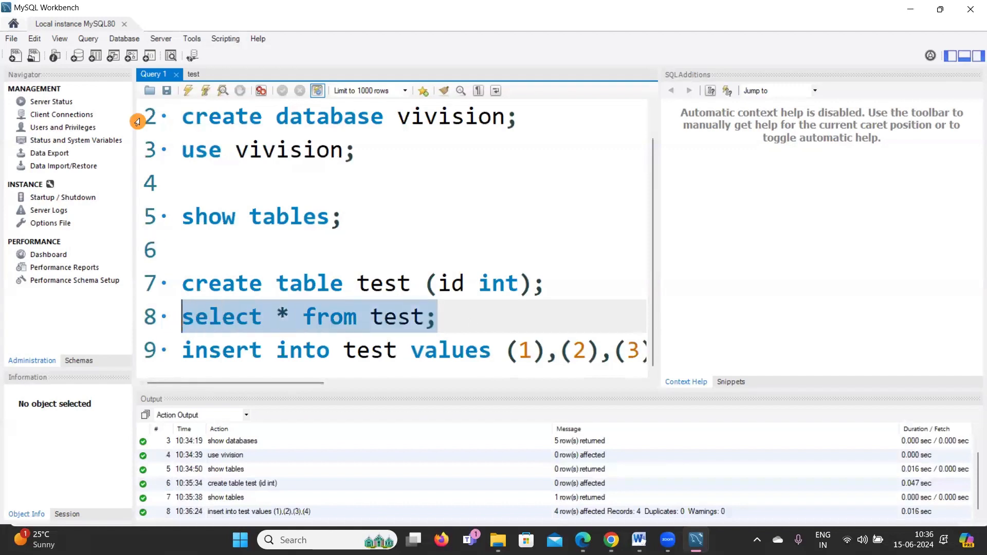
left_click(188, 91)
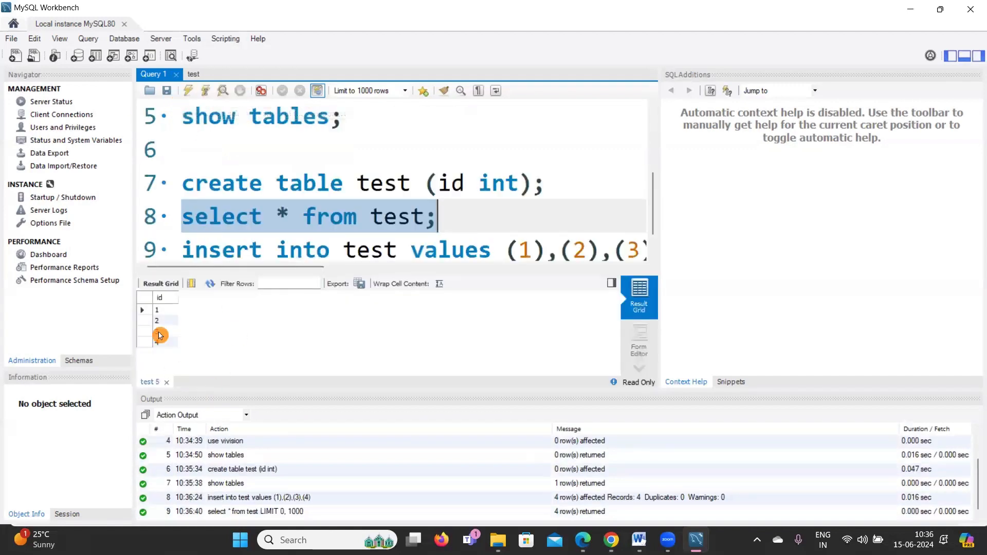
left_click(503, 220)
scroll(504, 220, "down", 2, "ctrl")
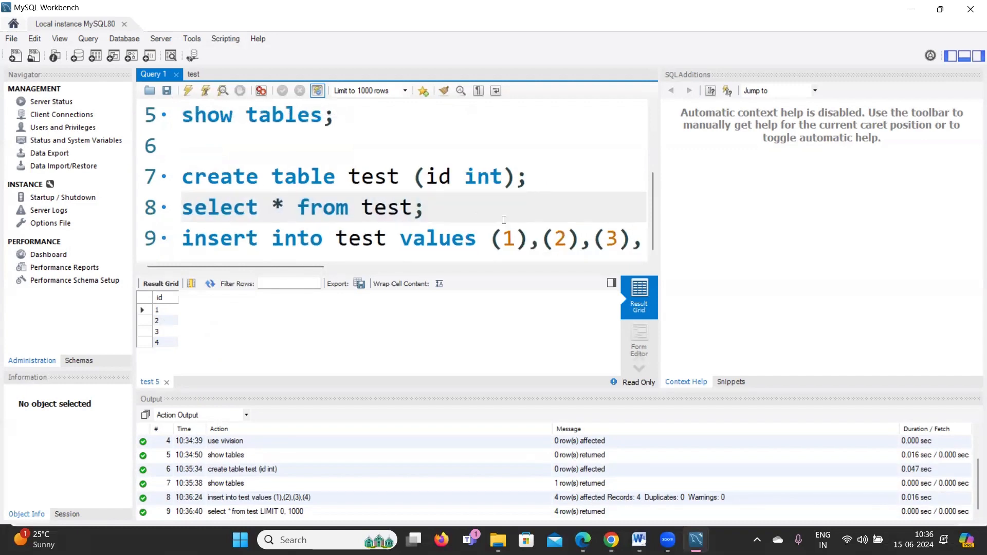
Widen the SQL editor by shrinking the SQL Additions context help panel.
scroll(503, 220, "up", 2)
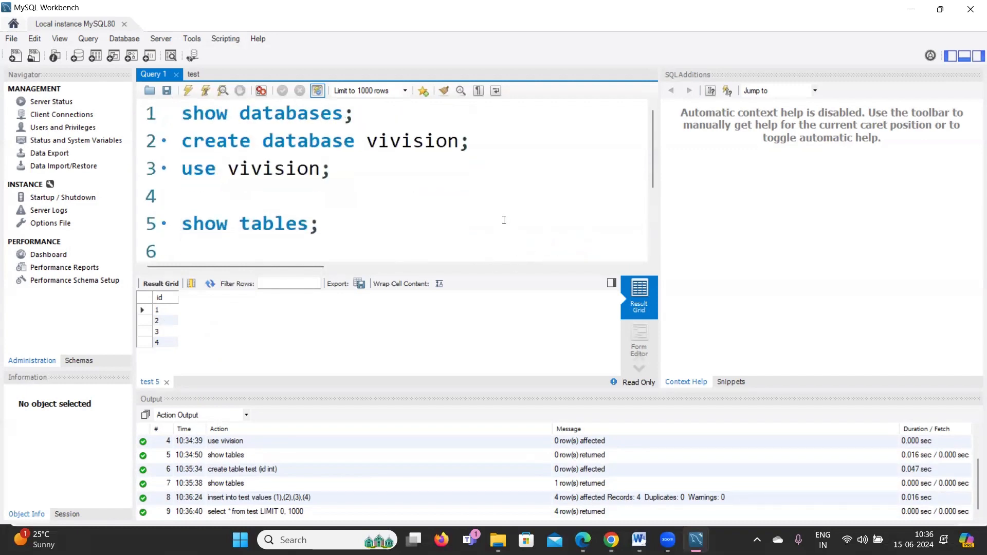
left_click_drag(659, 205, 893, 200)
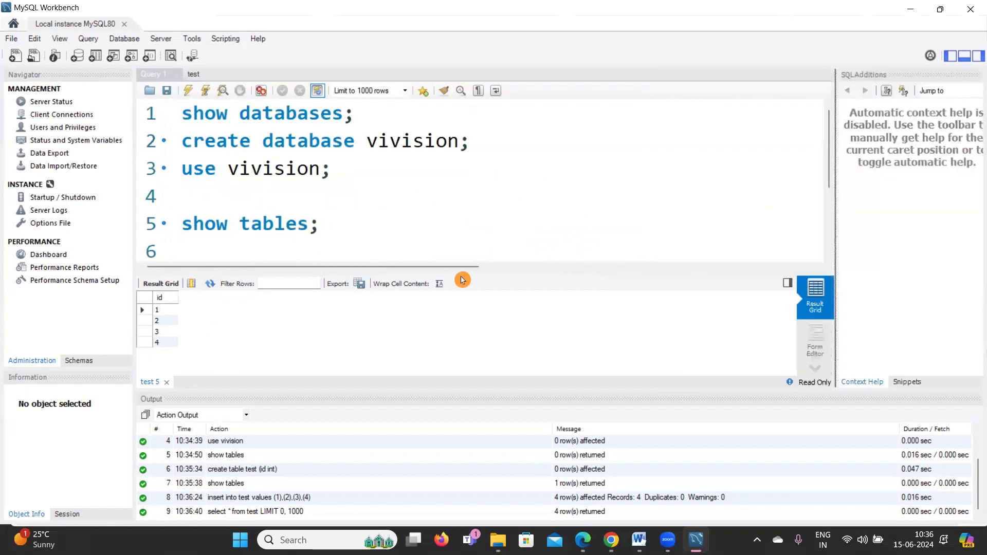
left_click(414, 205)
Resize the editor/result split and put the cursor at the end of line 3.
scroll(413, 204, "down", 2)
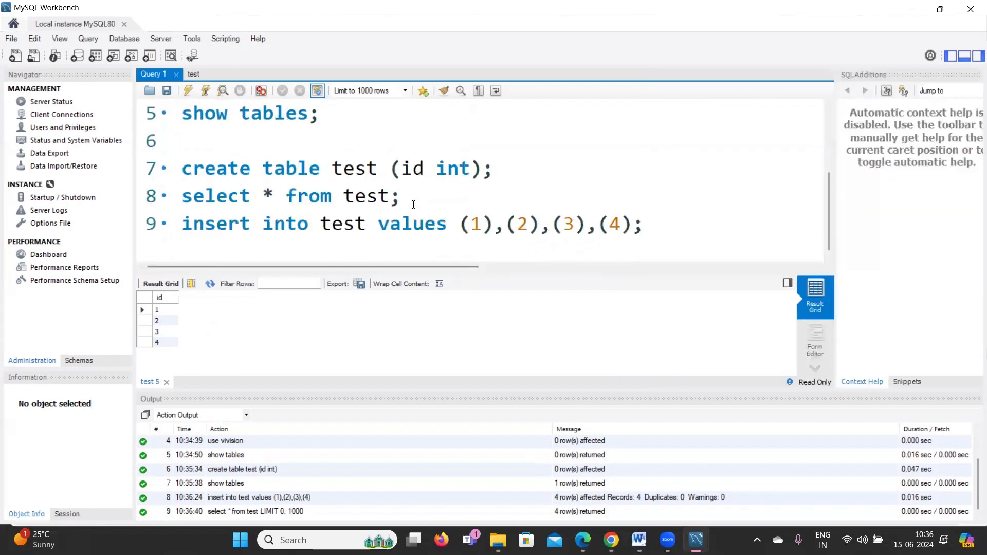
scroll(413, 204, "up", 2)
scroll(413, 204, "down", 2)
left_click_drag(462, 272, 489, 352)
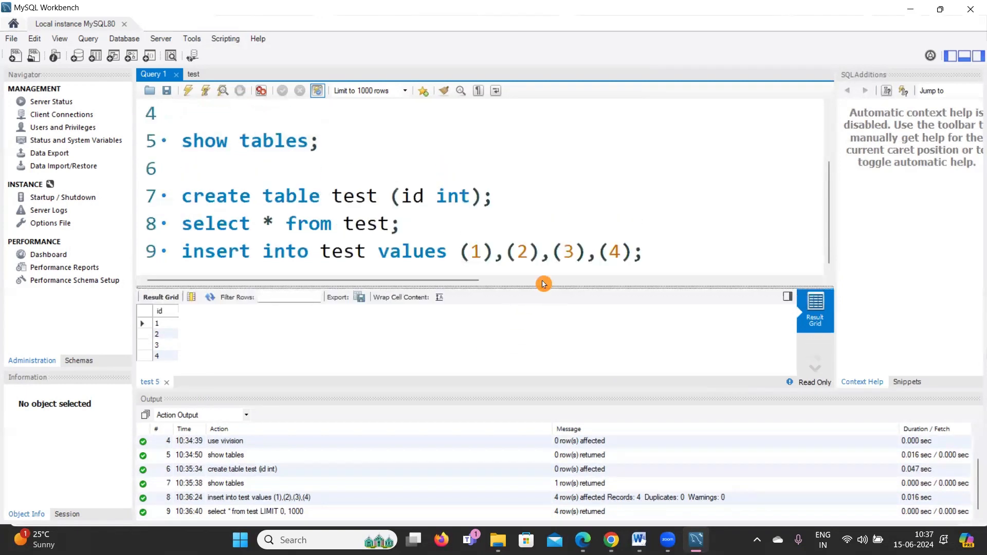
scroll(573, 253, "up", 2)
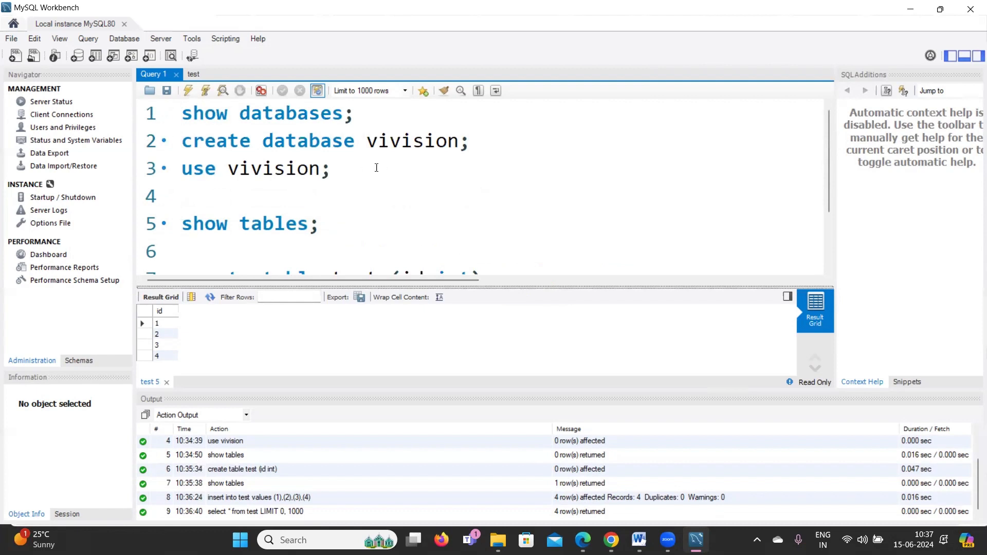
left_click(378, 184)
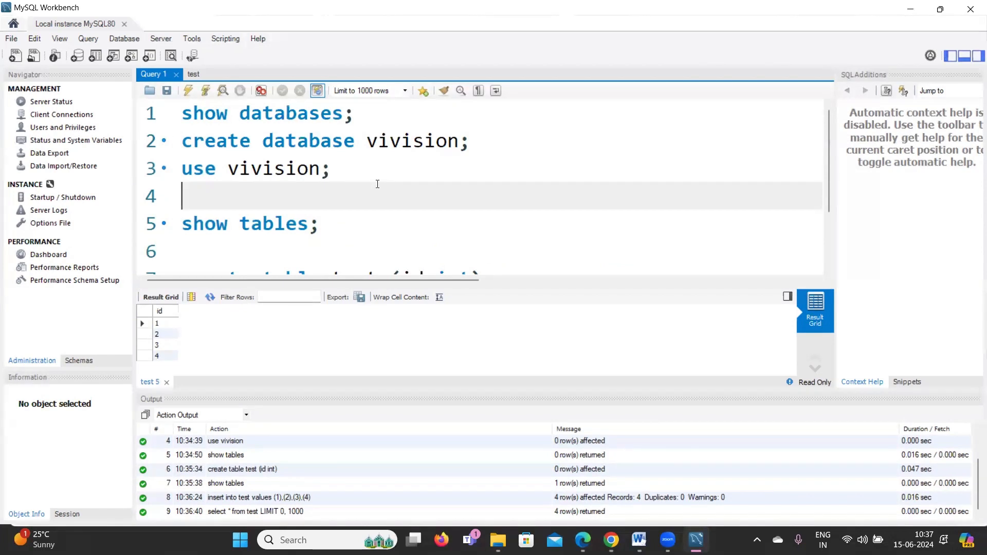
left_click(348, 181)
scroll(347, 181, "down", 1)
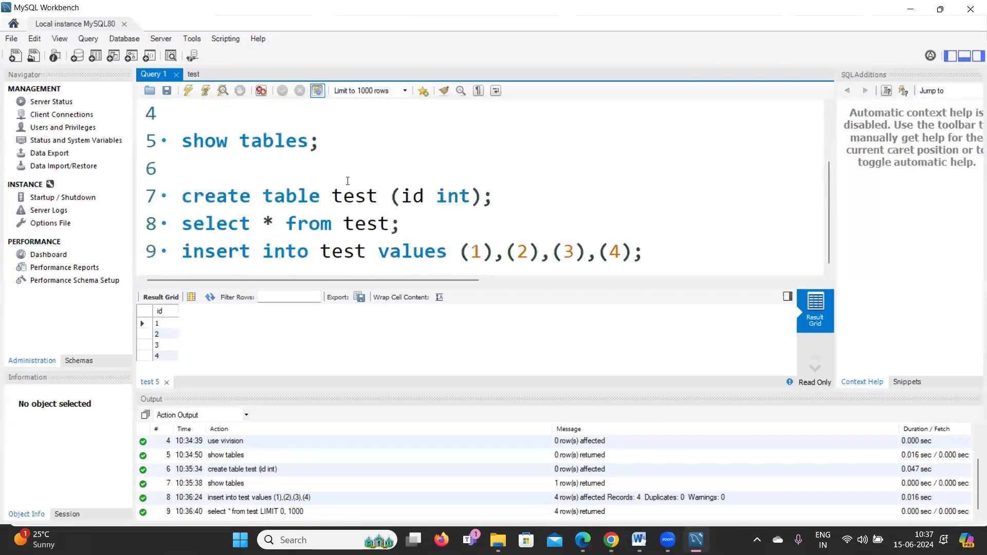